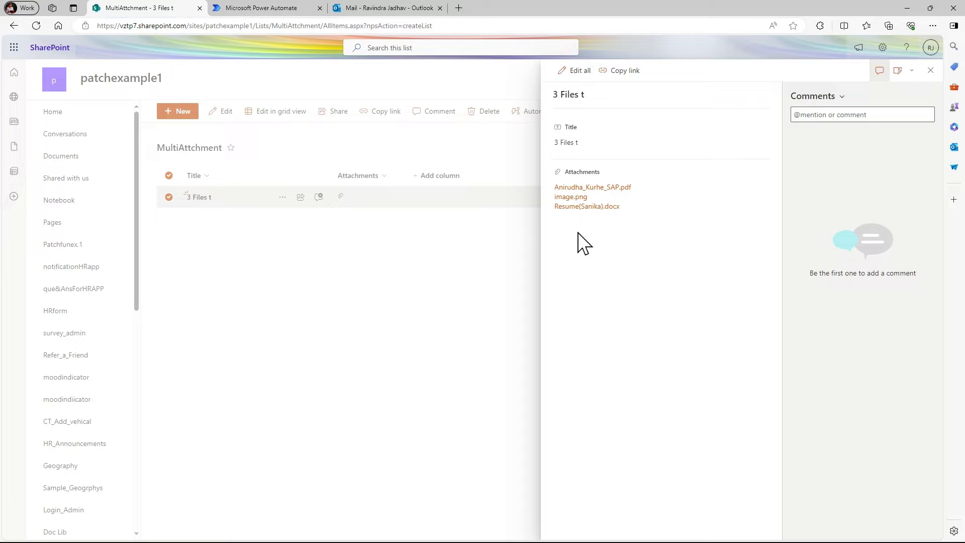
- Switch to Outlook to view the received email carrying the three attachments (987 KB)
left_click(409, 8)
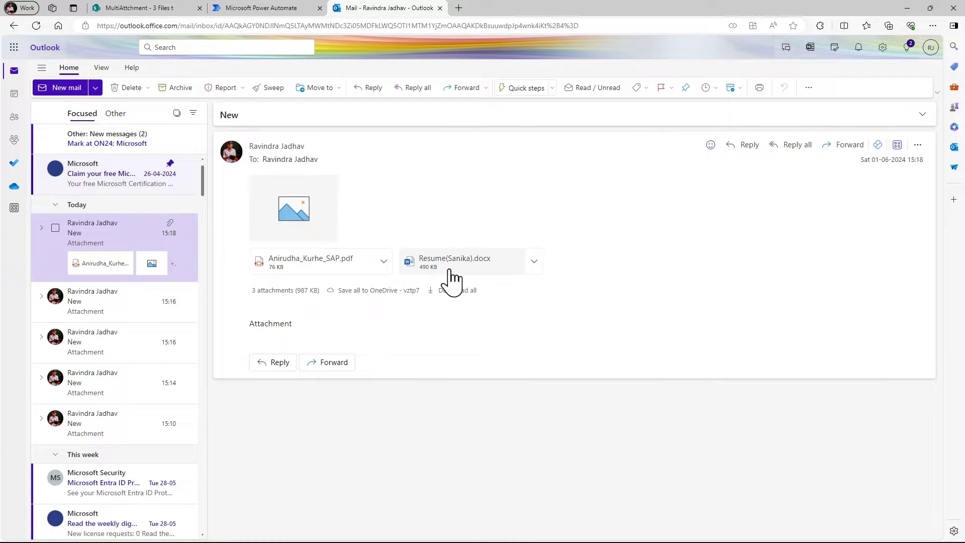
- Return to the SharePoint MultiAttchment list and close item '3 Files t' details panel
left_click(264, 6)
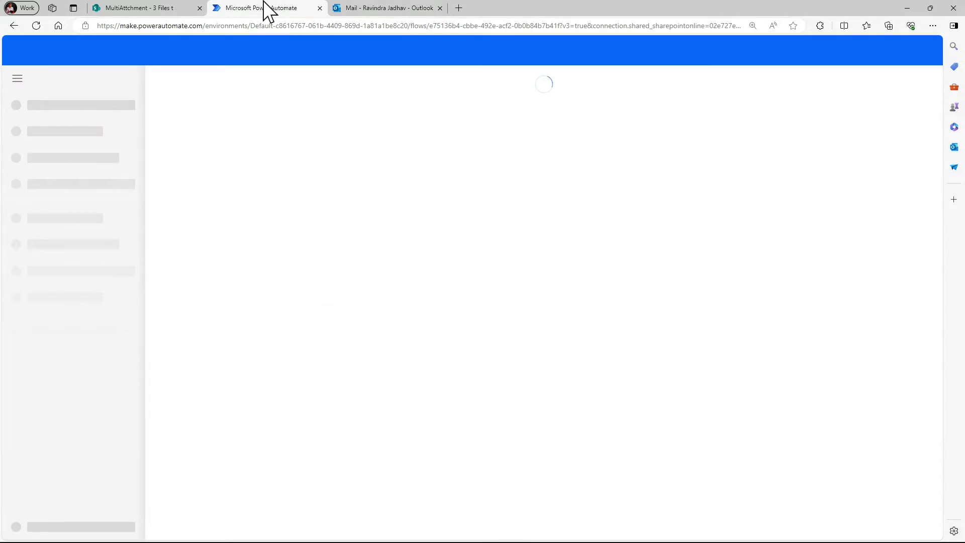
left_click(156, 10)
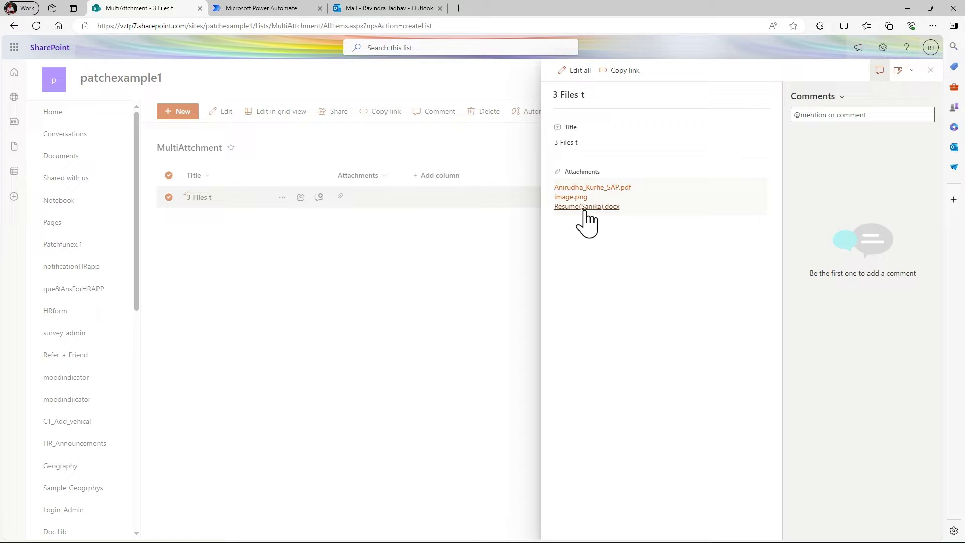
left_click(931, 71)
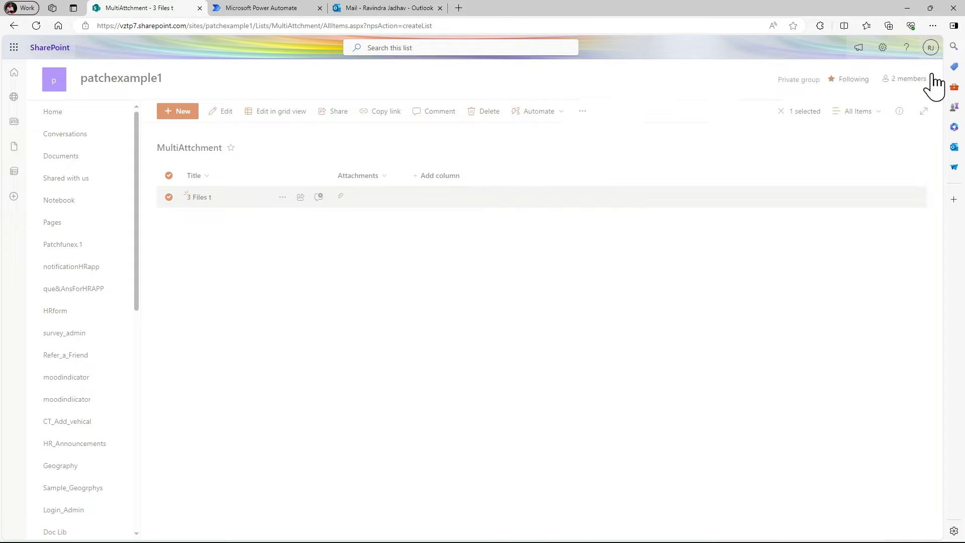
- Leave the existing flow's designer and go to Power Automate's Create page
left_click(275, 9)
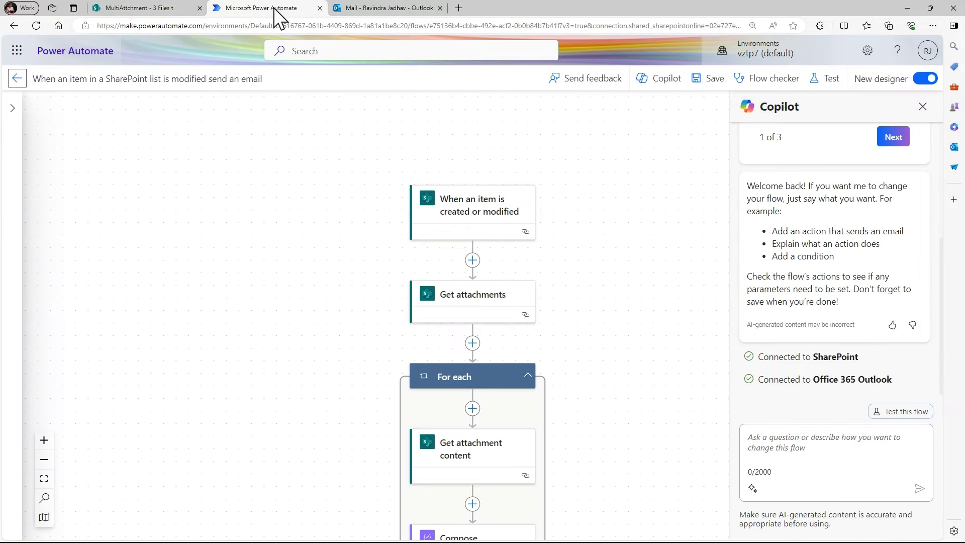
left_click(14, 79)
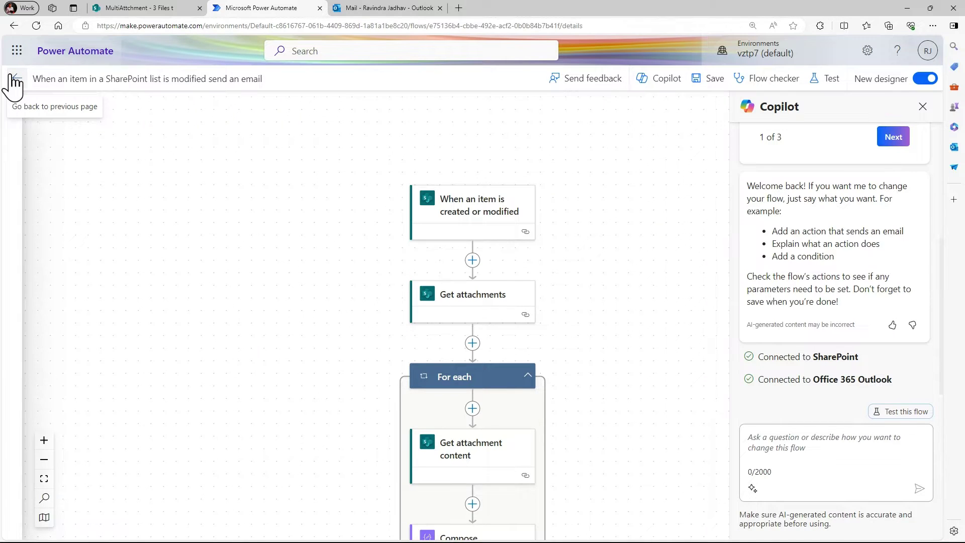
left_click(69, 130)
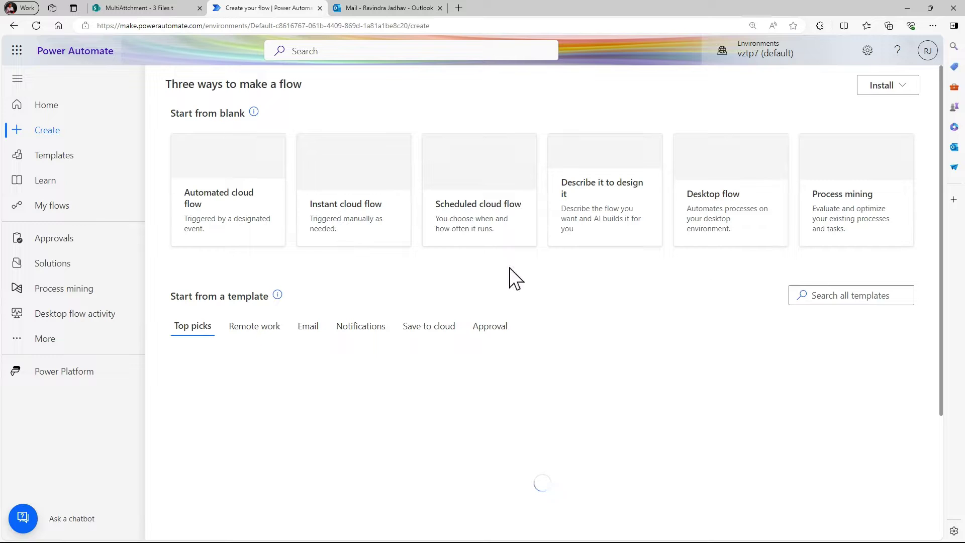
- Create automated cloud flow 'Send Multiple Attachments' with trigger 'When an item is created or modified'
left_click(222, 184)
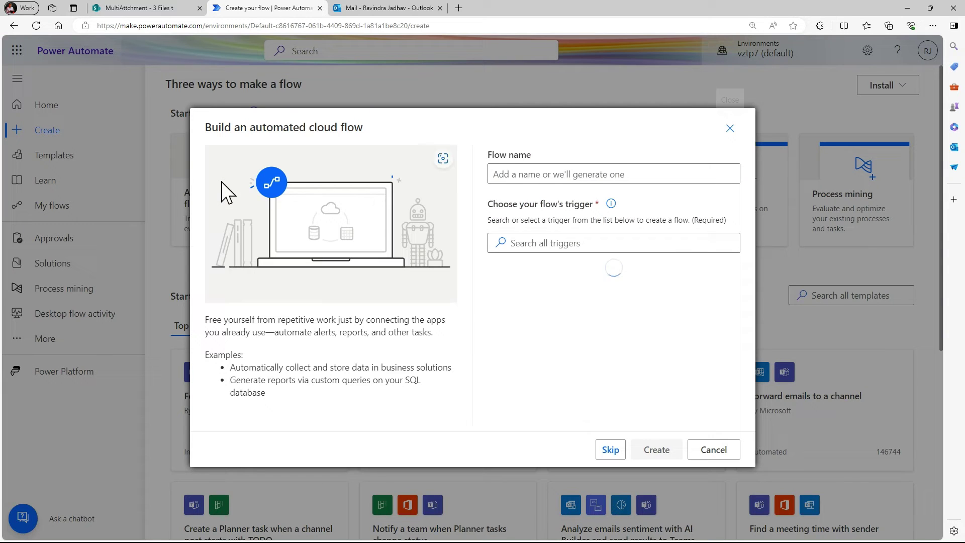
left_click(615, 174)
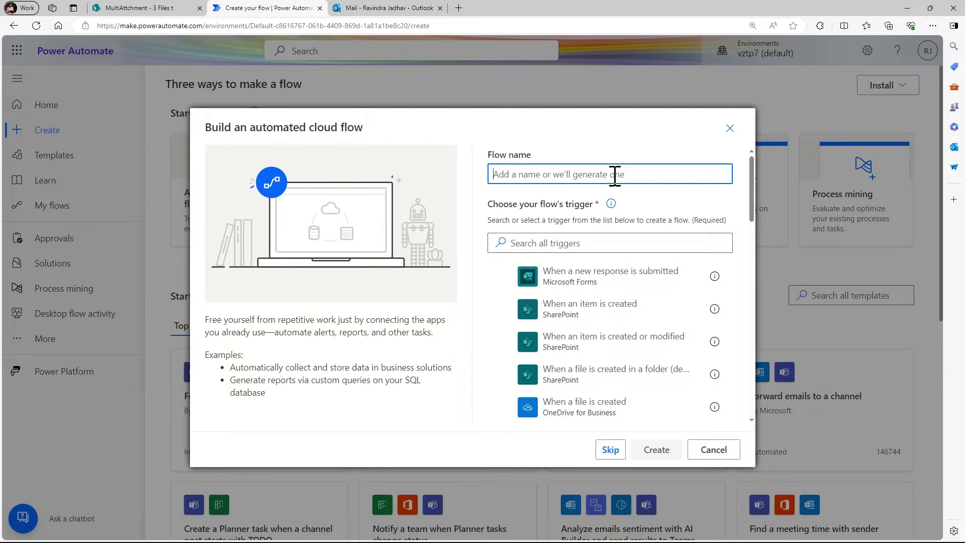
type("Send Mul")
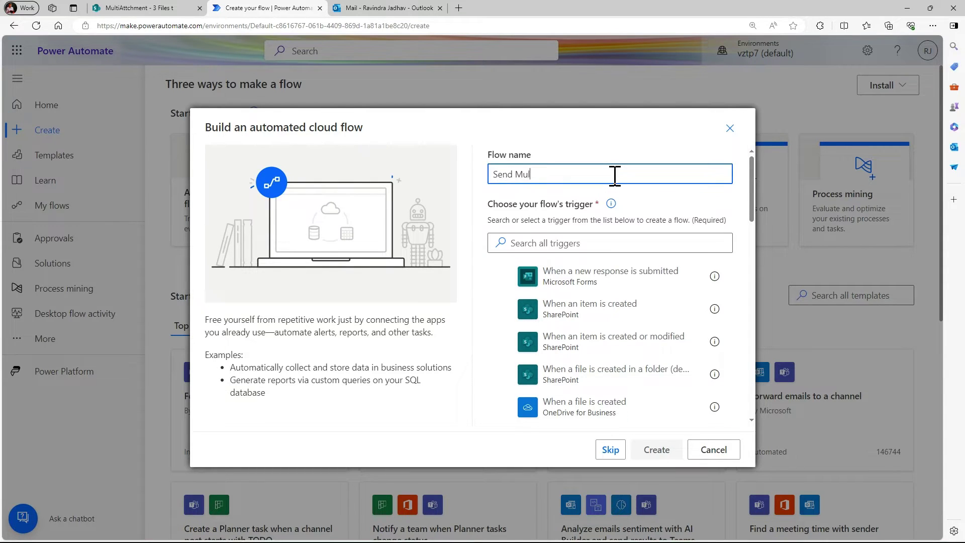
type("tiple Attachments")
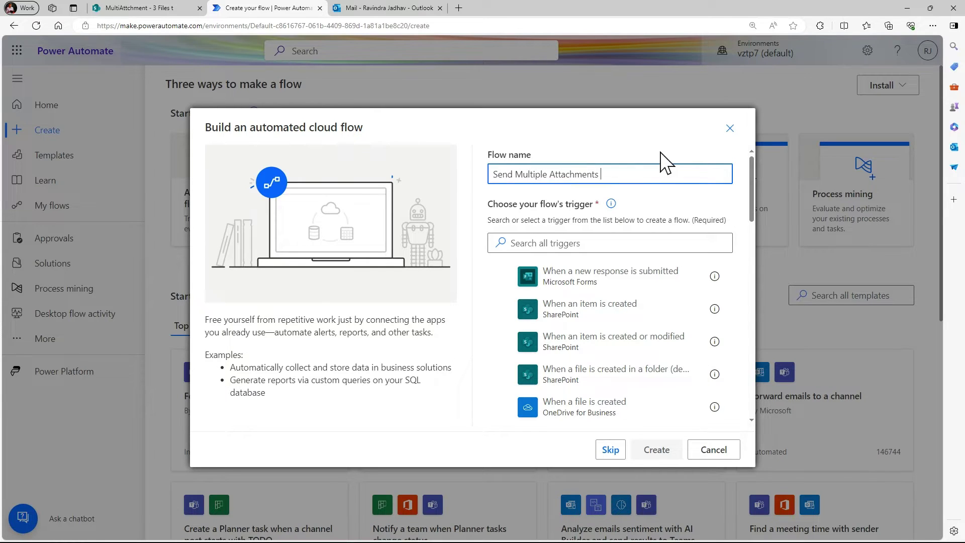
left_click(587, 342)
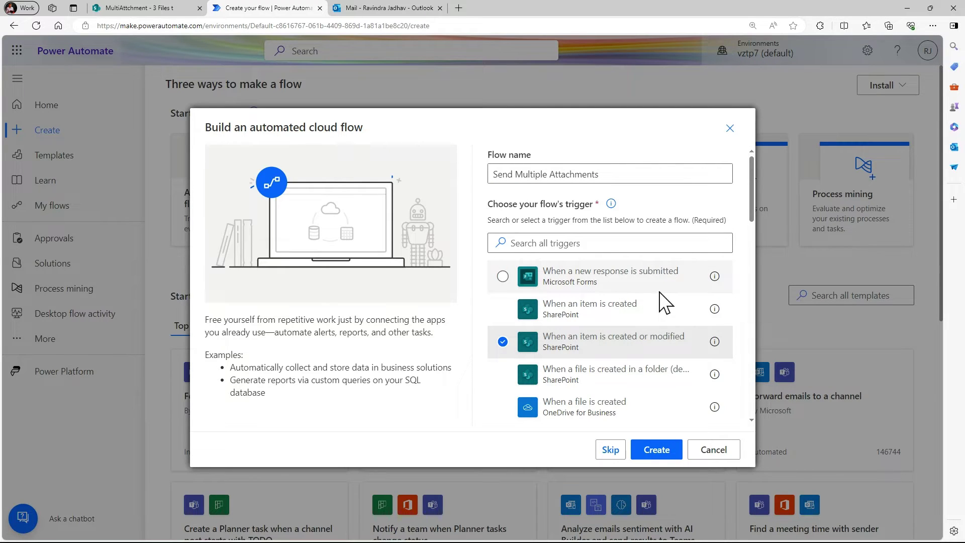
left_click(665, 454)
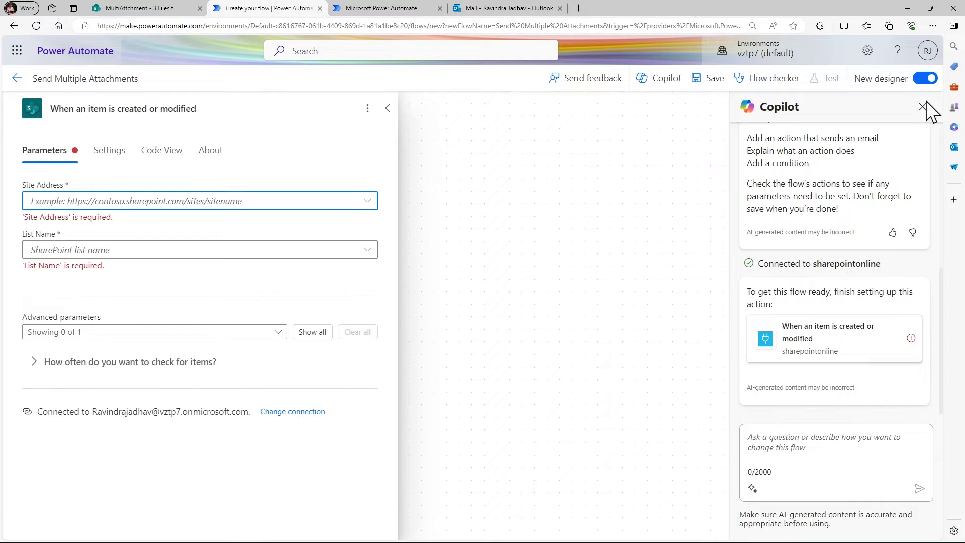
- Close Copilot and set the trigger to site patchexample1 and list MultiAttchment
left_click(922, 106)
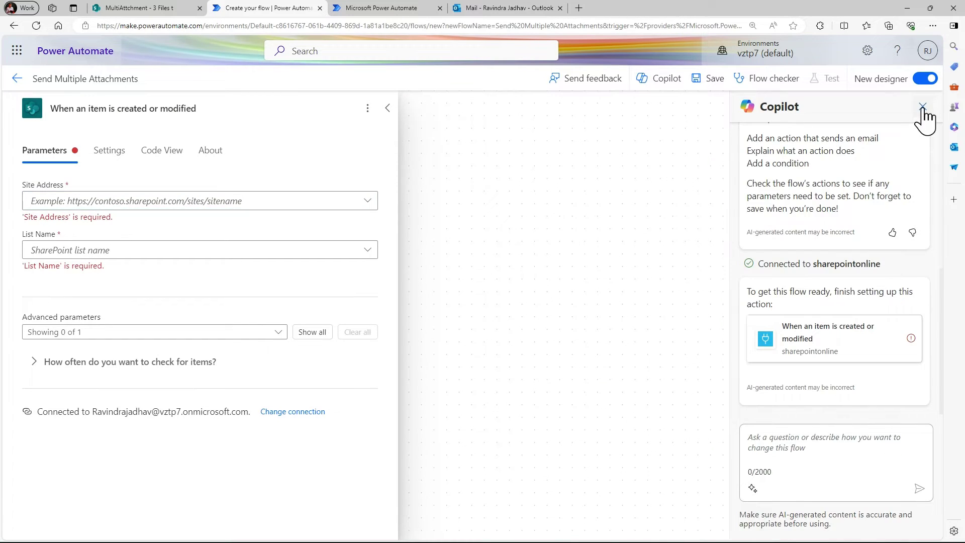
left_click(922, 107)
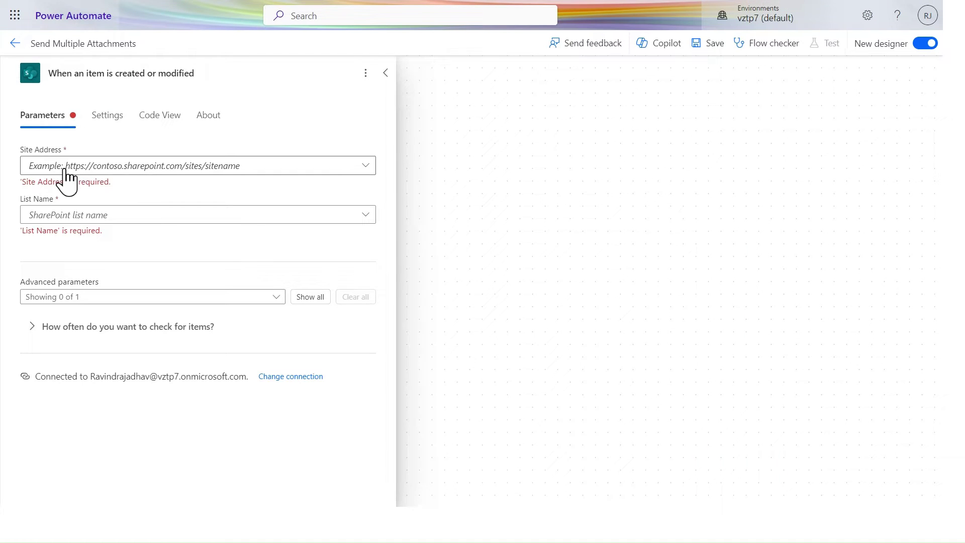
left_click(366, 167)
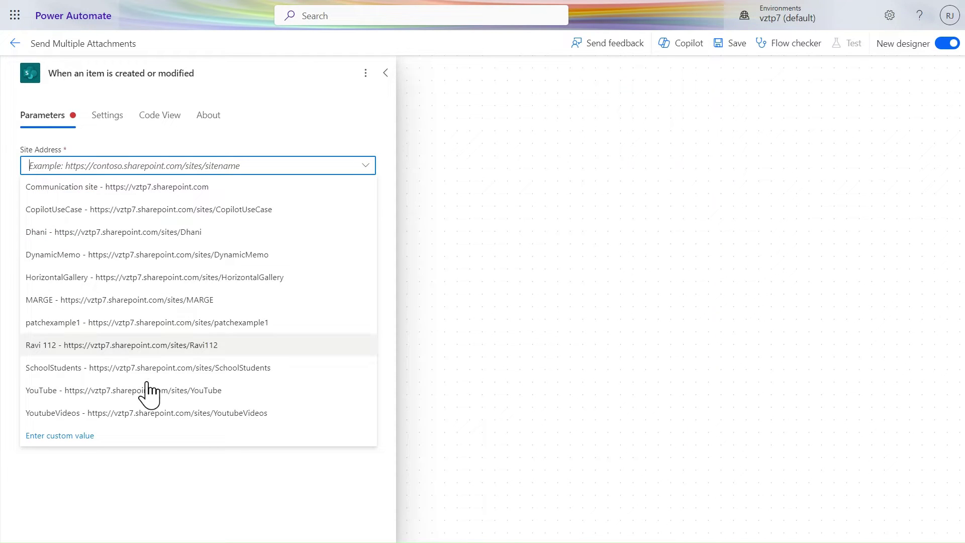
left_click(176, 324)
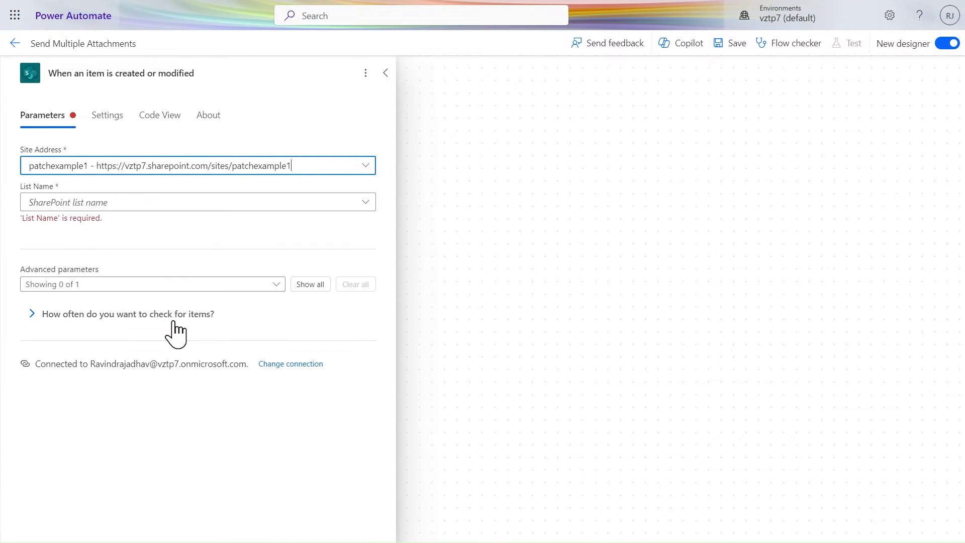
left_click(365, 203)
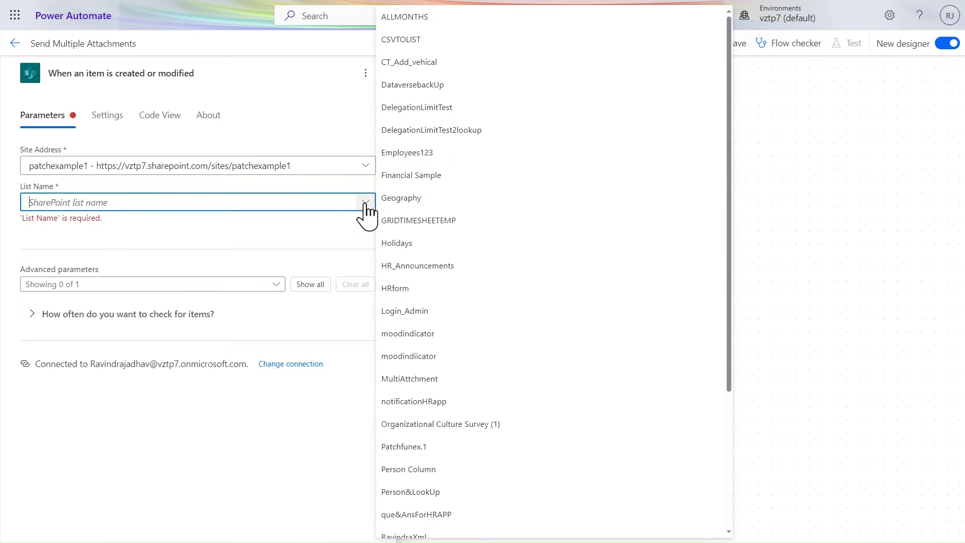
left_click(421, 379)
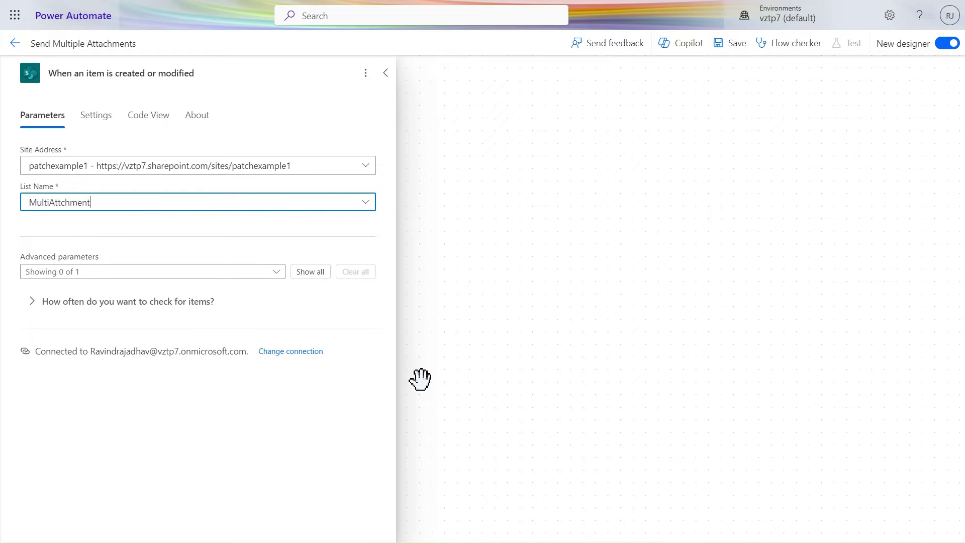
left_click(385, 73)
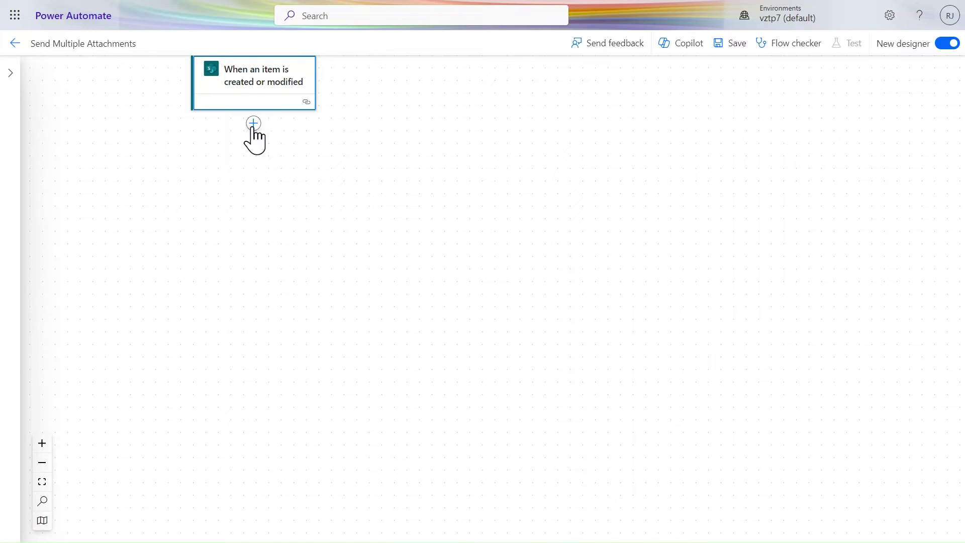
- Add the SharePoint Get attachments action below the trigger, searching 'get attchment'
left_click_drag(297, 140, 668, 149)
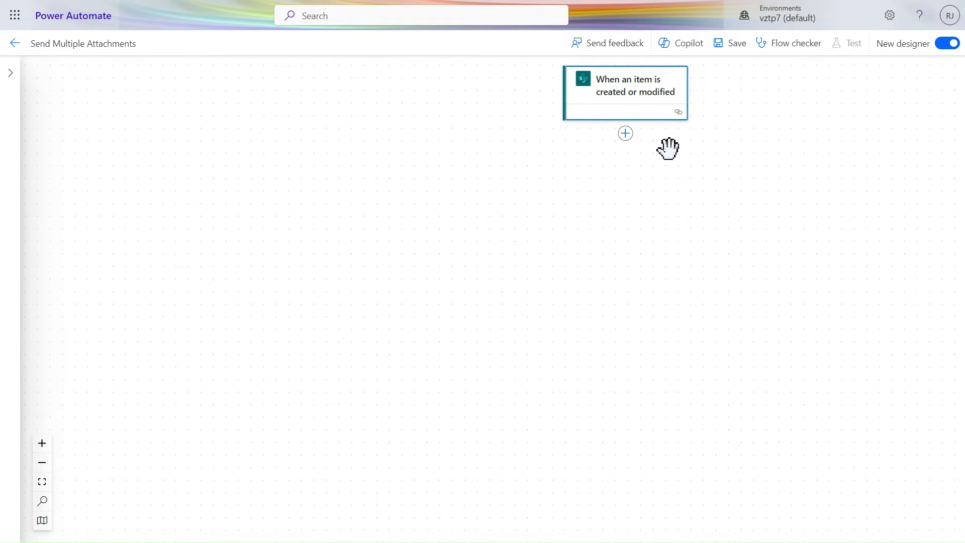
left_click(625, 135)
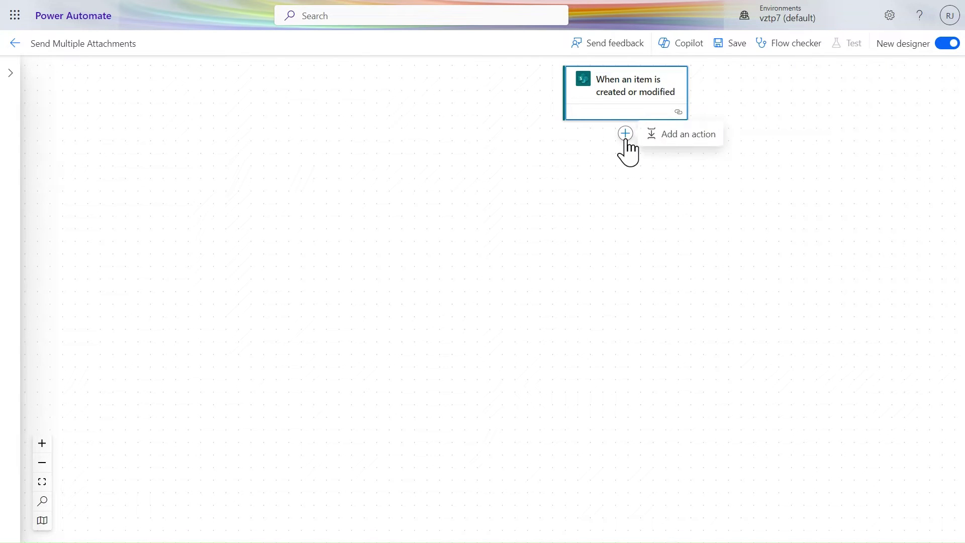
left_click(683, 136)
key("Escape")
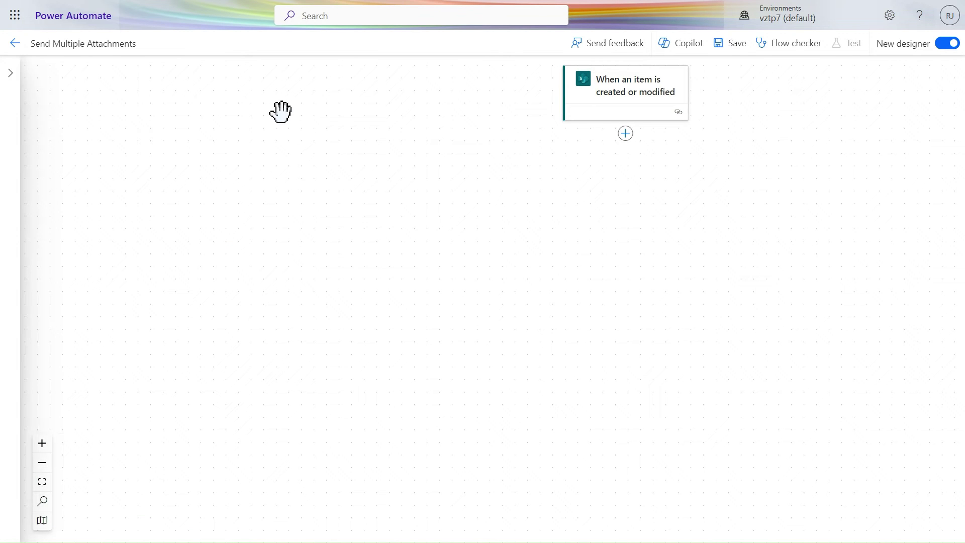
left_click(625, 134)
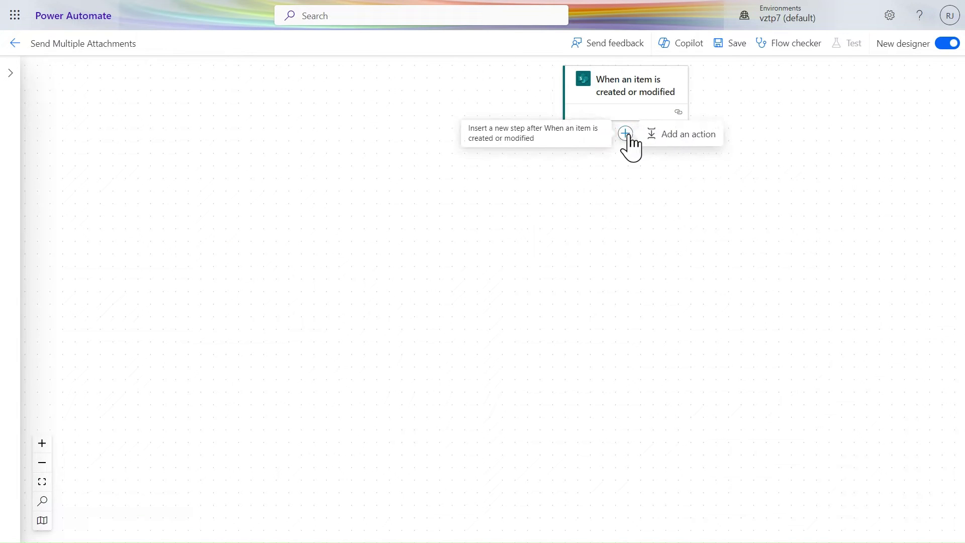
left_click(677, 137)
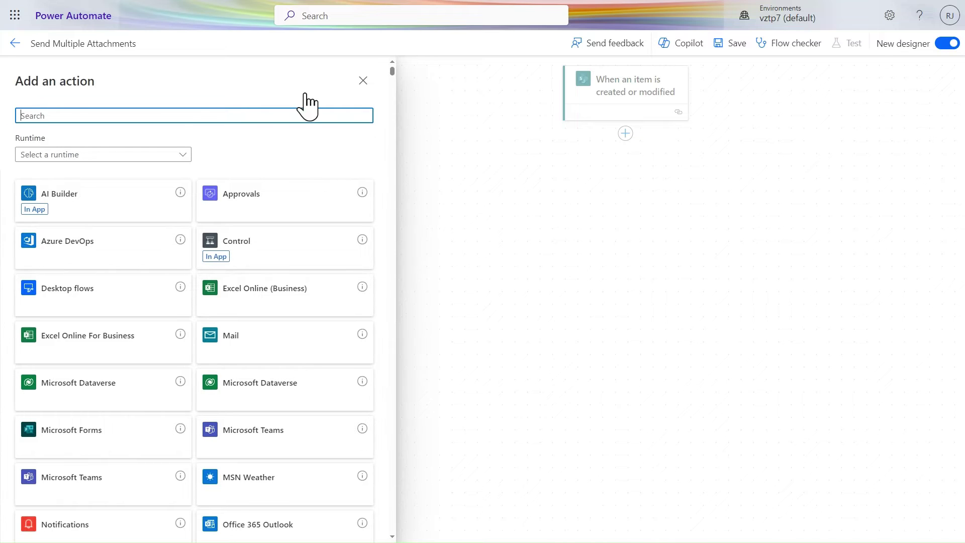
type("g")
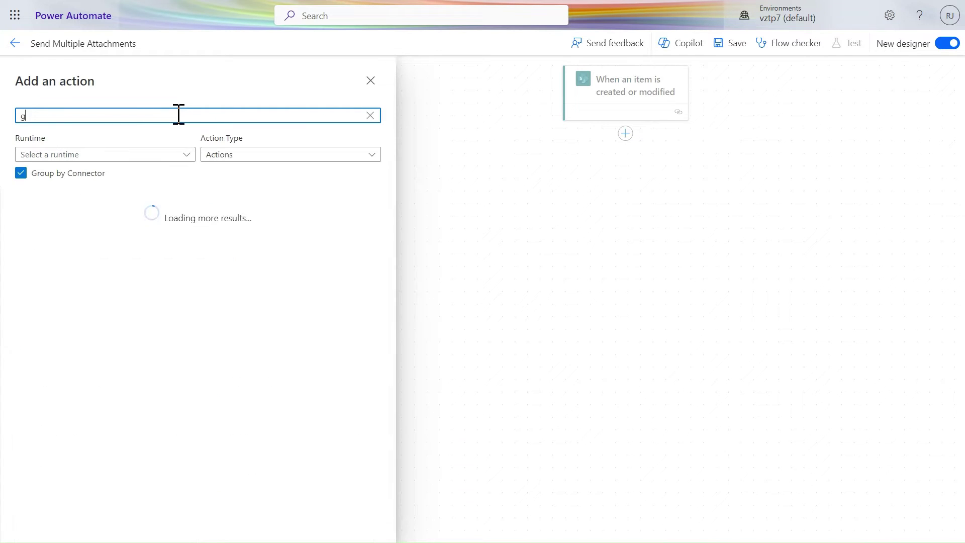
type("et attchment")
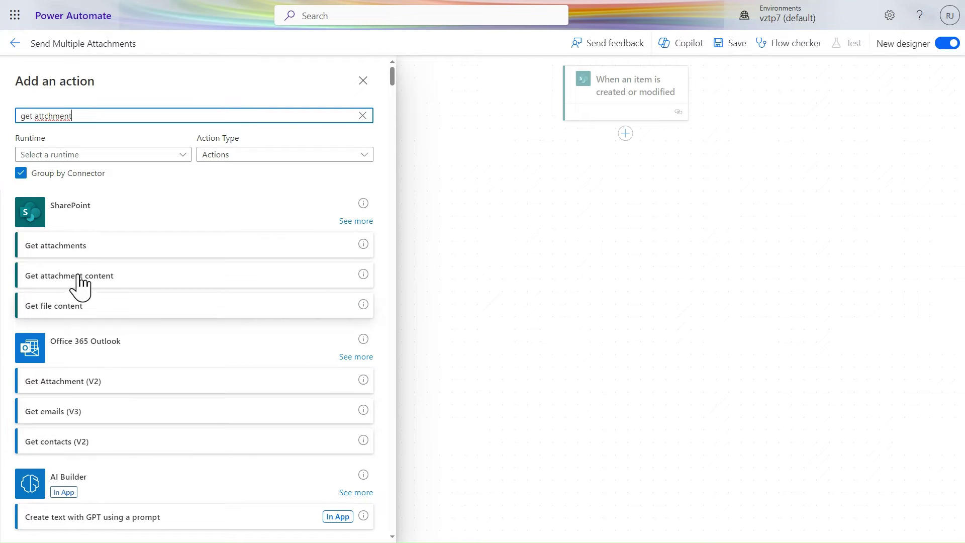
left_click(54, 247)
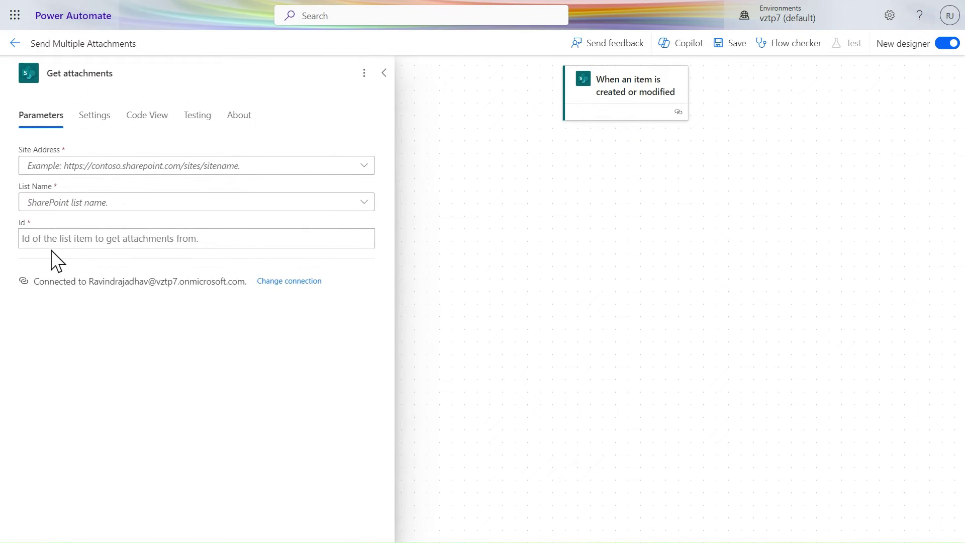
- Set Get attachments to site patchexample1, list MultiAttchment, and Id from the trigger's ID
left_click(366, 166)
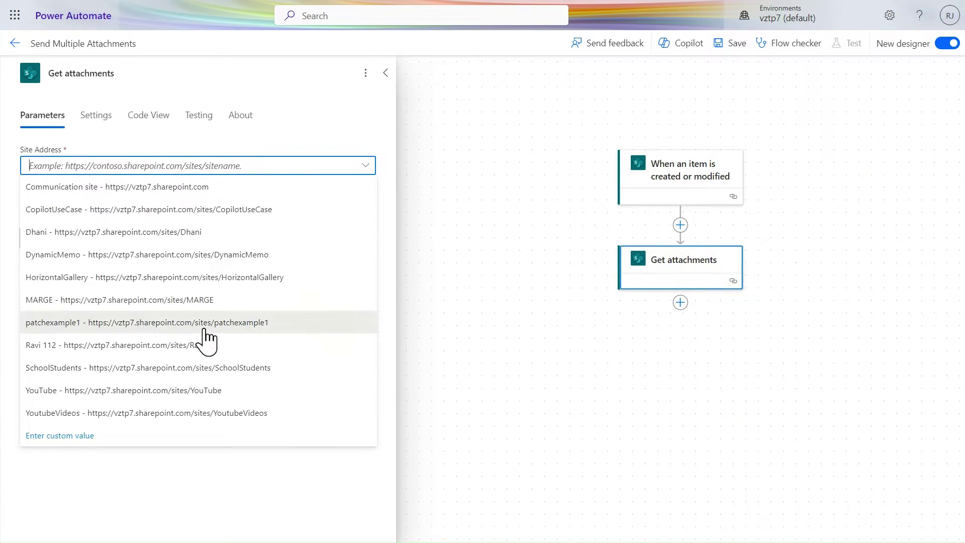
left_click(206, 324)
left_click(366, 202)
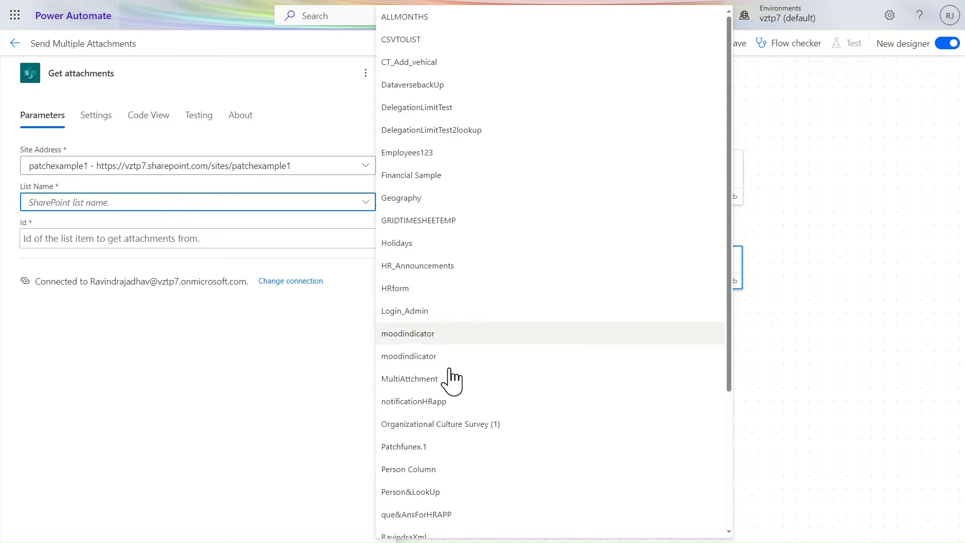
left_click(427, 381)
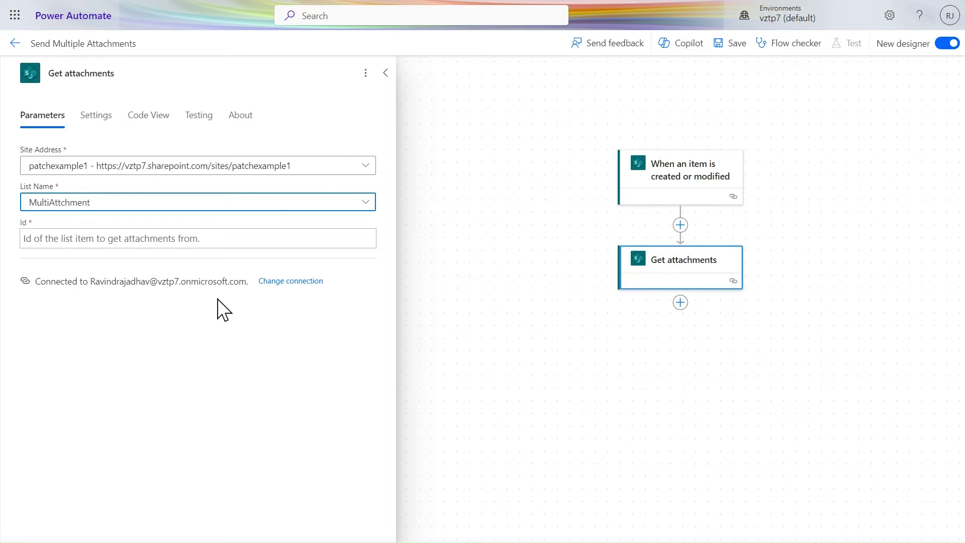
left_click(179, 244)
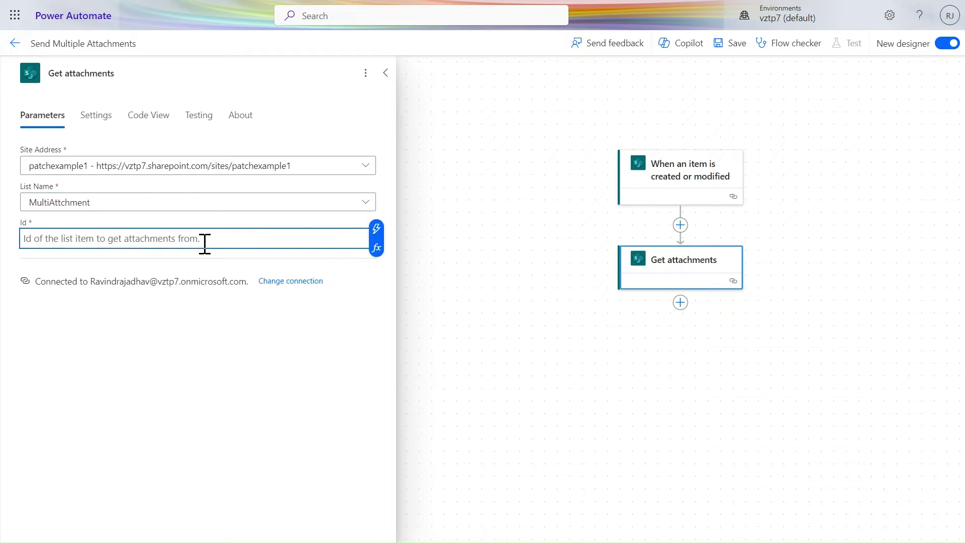
left_click(378, 230)
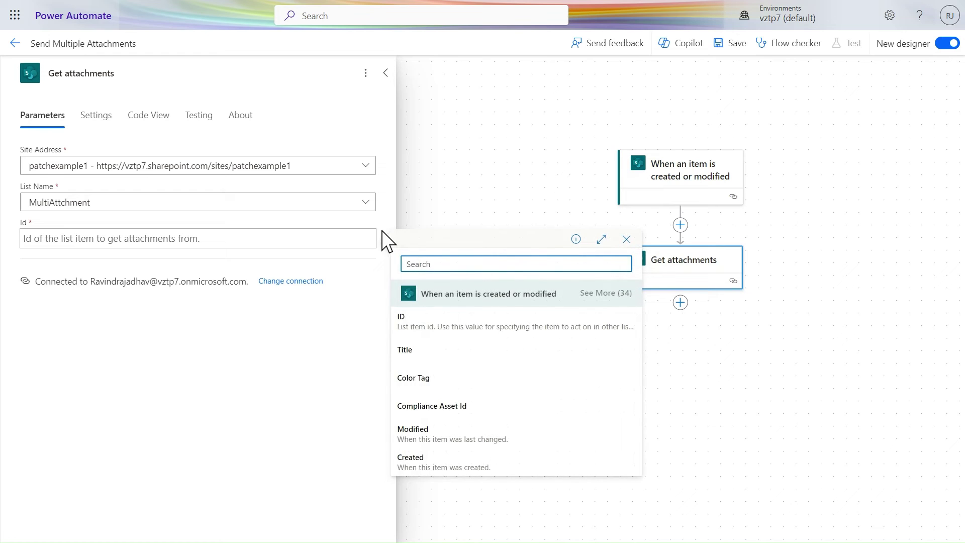
left_click(447, 330)
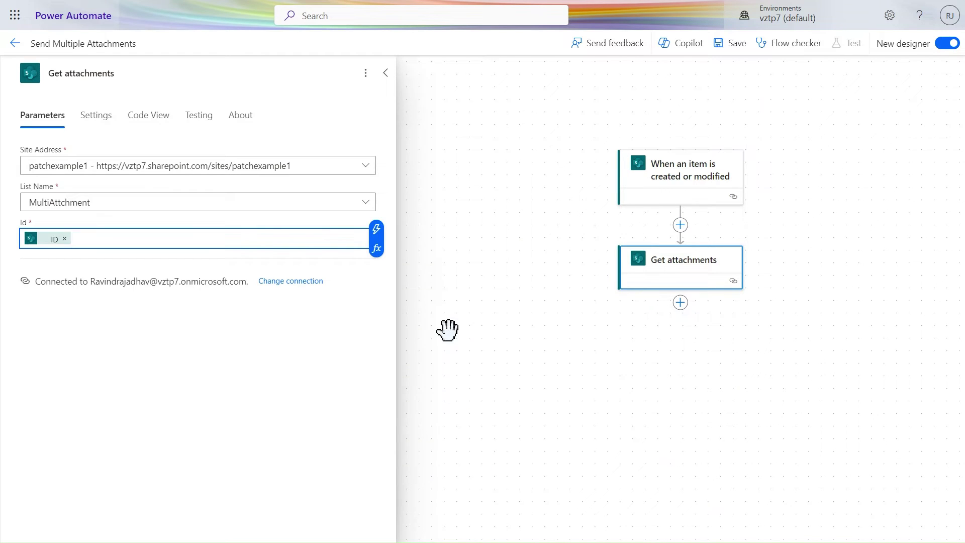
left_click(680, 303)
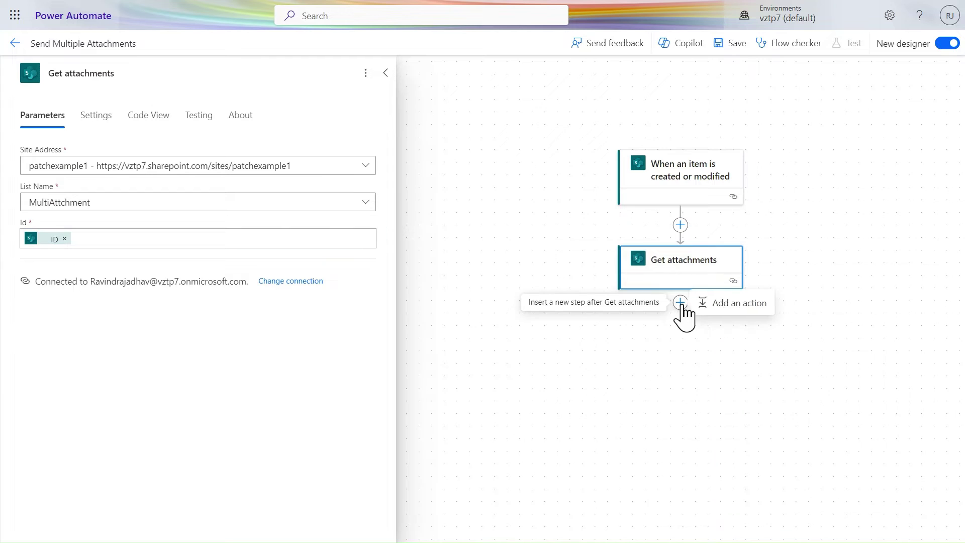
- Add the SharePoint Get attachment content action, searching 'attchment c'
left_click(729, 304)
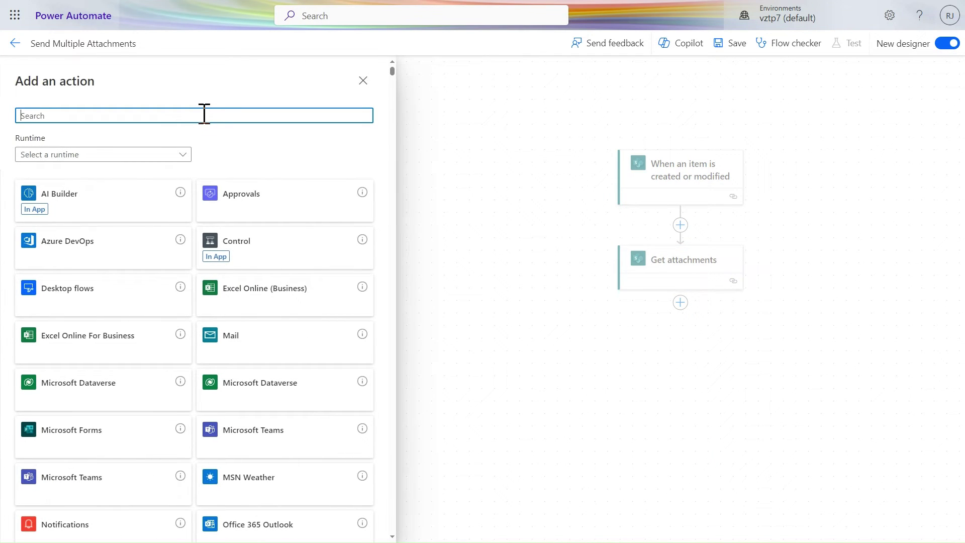
type("att")
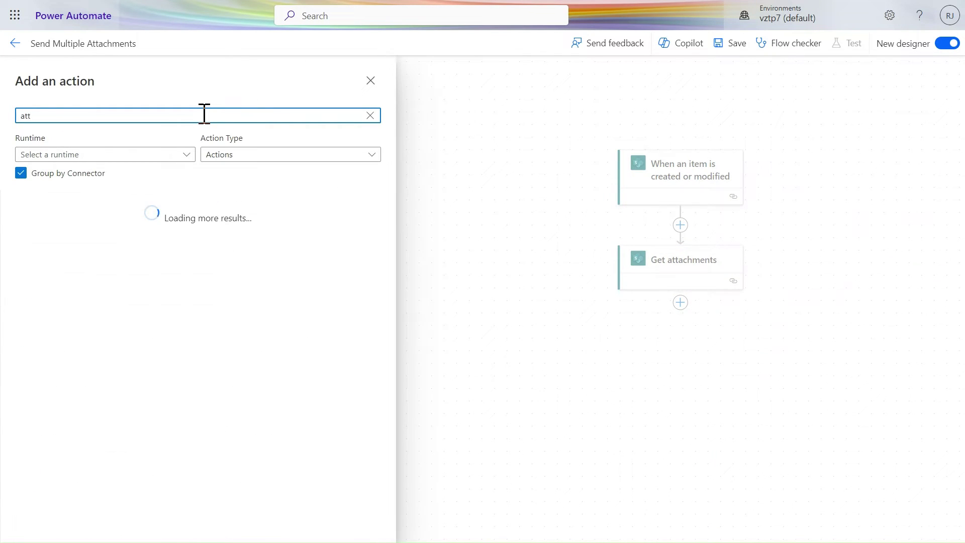
type("chment")
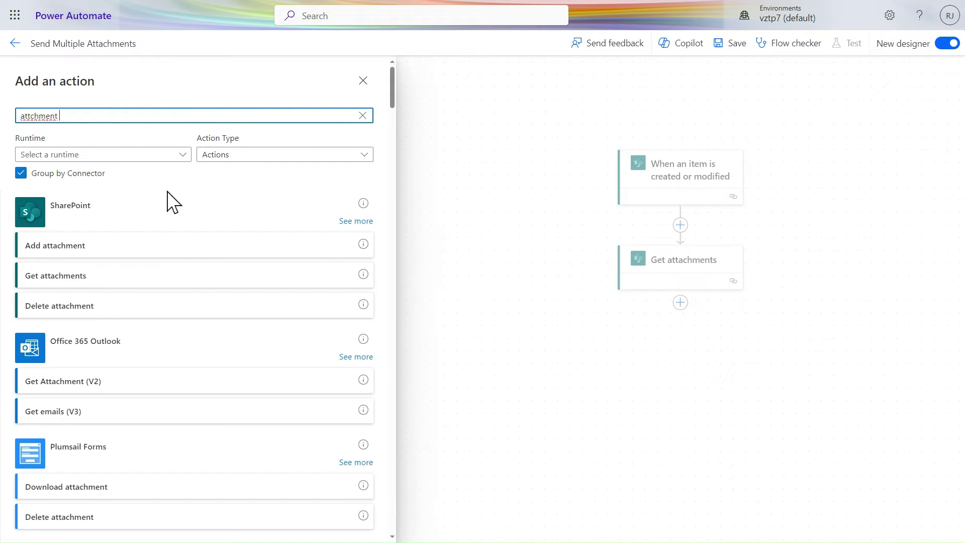
type(" c")
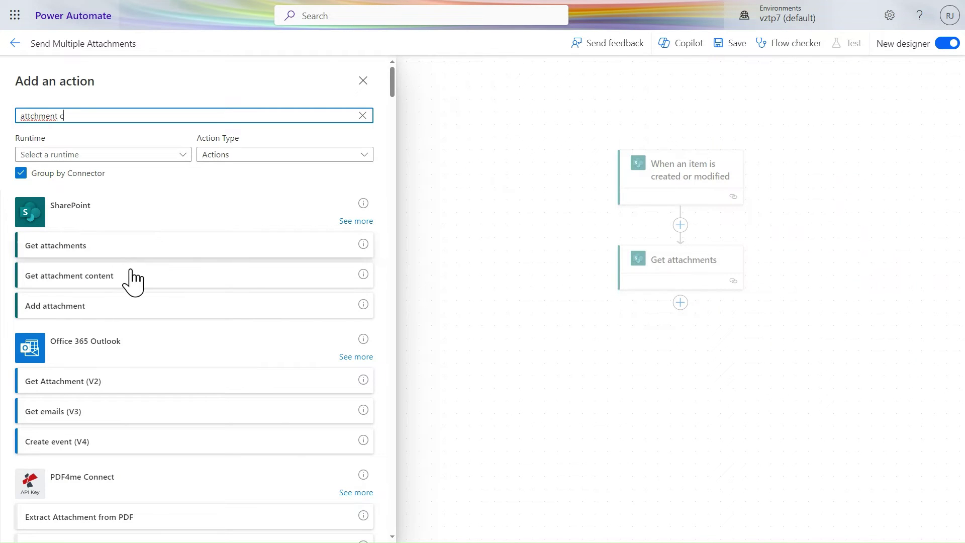
left_click(123, 292)
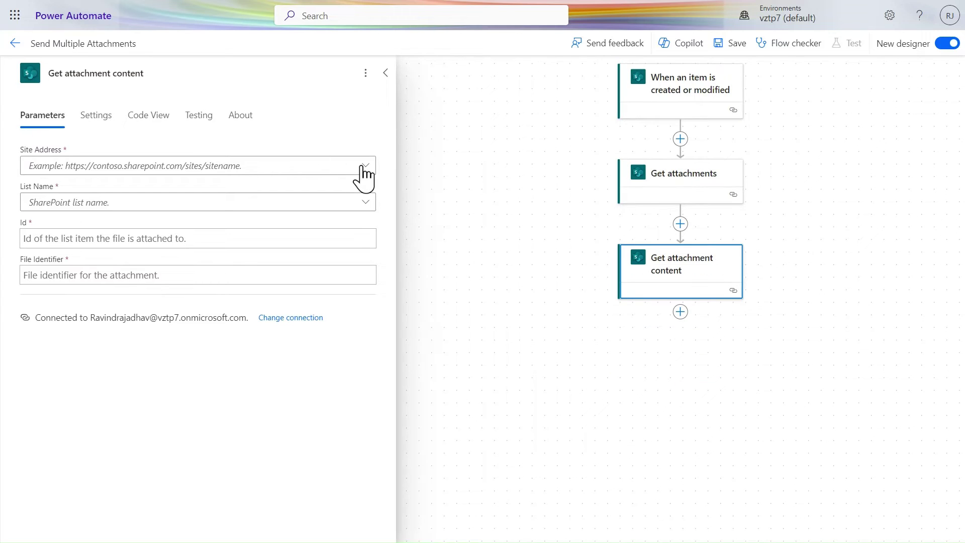
- Set Get attachment content to site patchexample1, list MultiAttchment, and Id from the trigger's ID
left_click(363, 171)
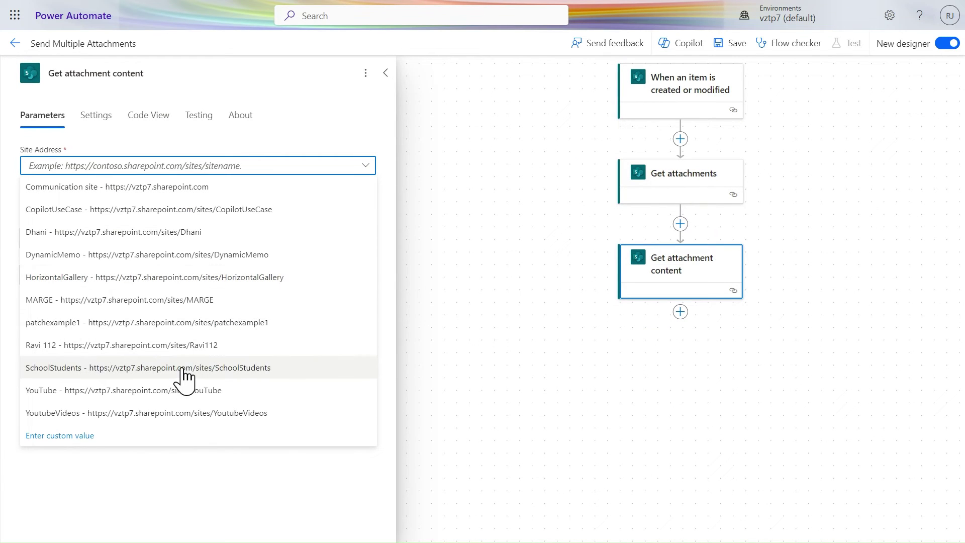
left_click(213, 324)
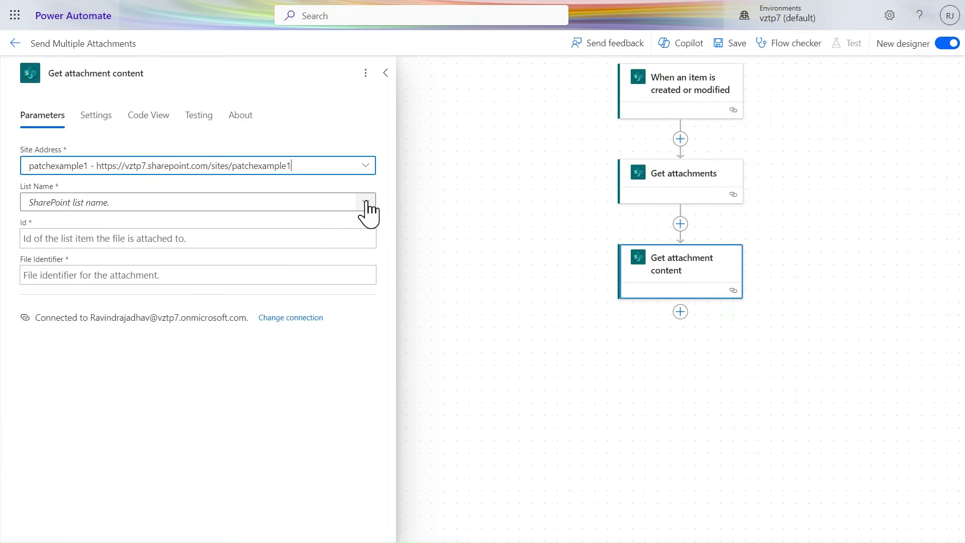
left_click(366, 203)
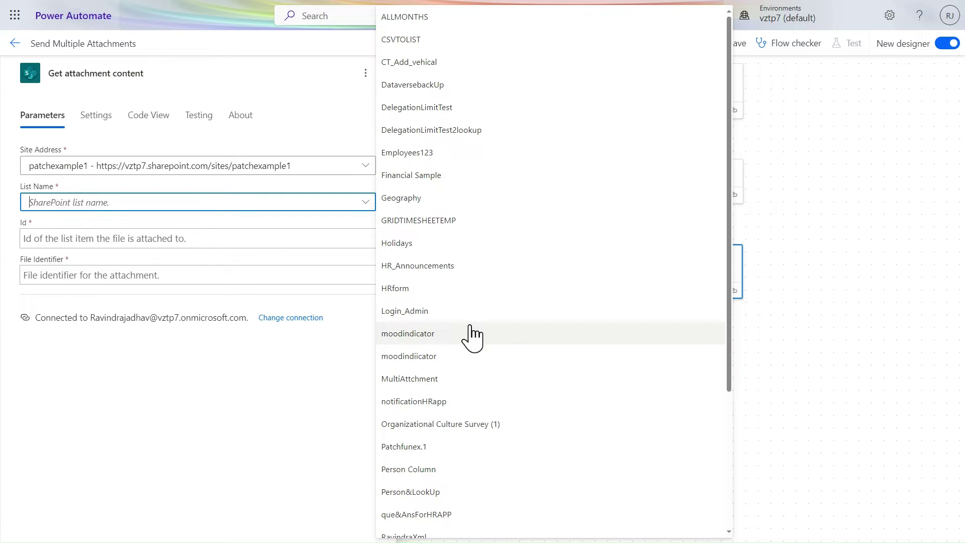
left_click(443, 380)
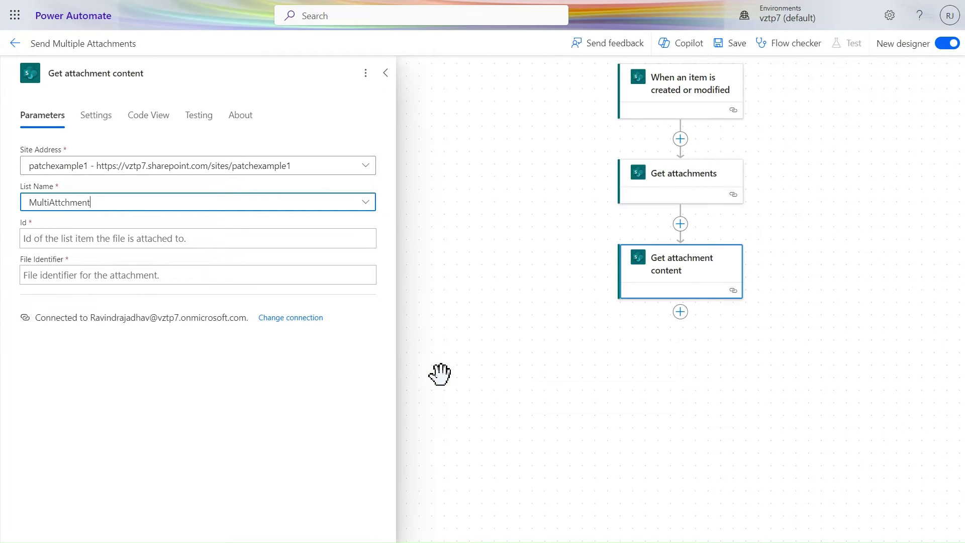
left_click(209, 240)
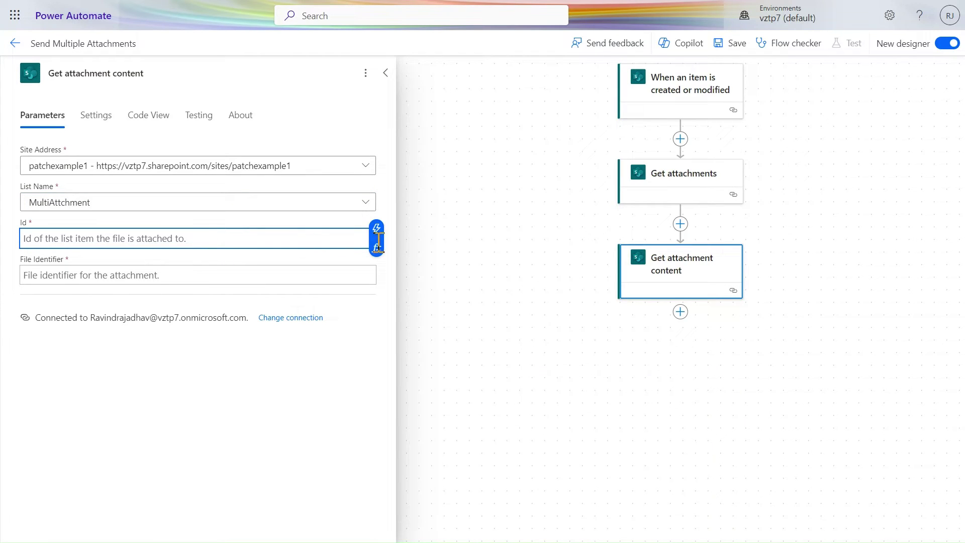
left_click(377, 230)
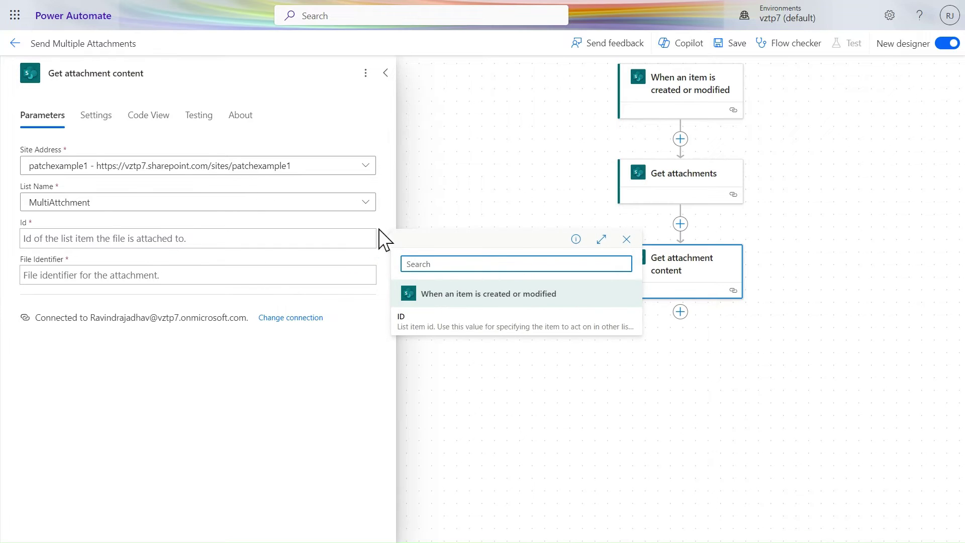
left_click(450, 325)
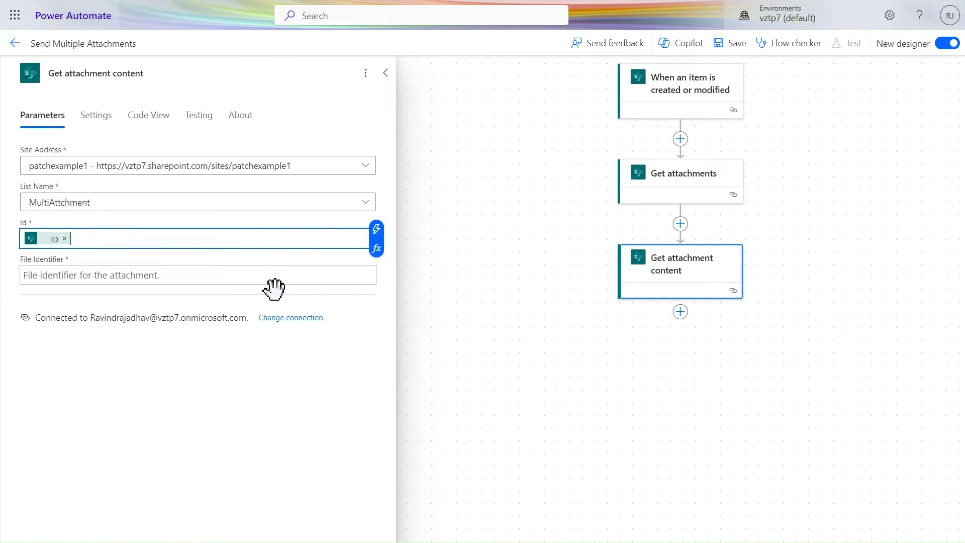
key("Escape")
- Set File Identifier to each attachment's Id, wrapping the step in a For each loop
left_click(669, 289)
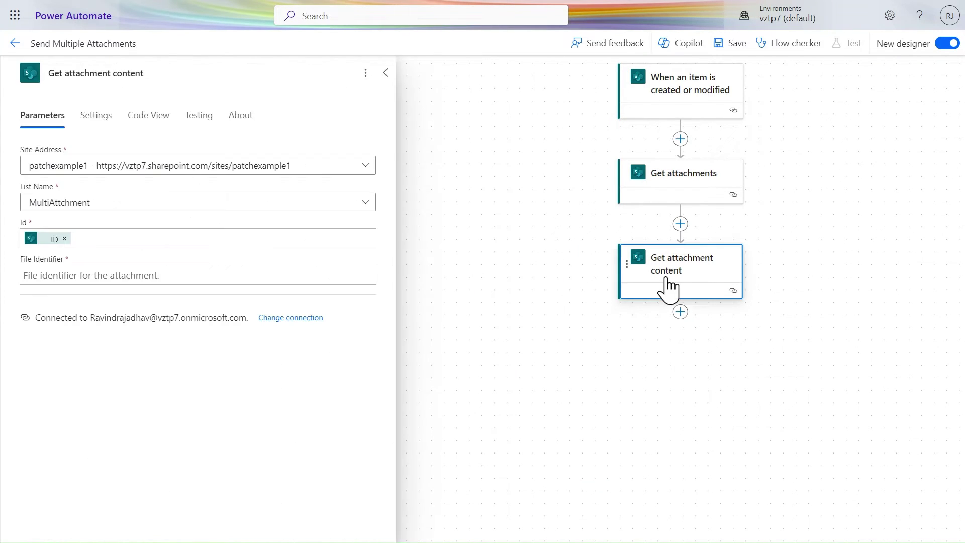
left_click(252, 277)
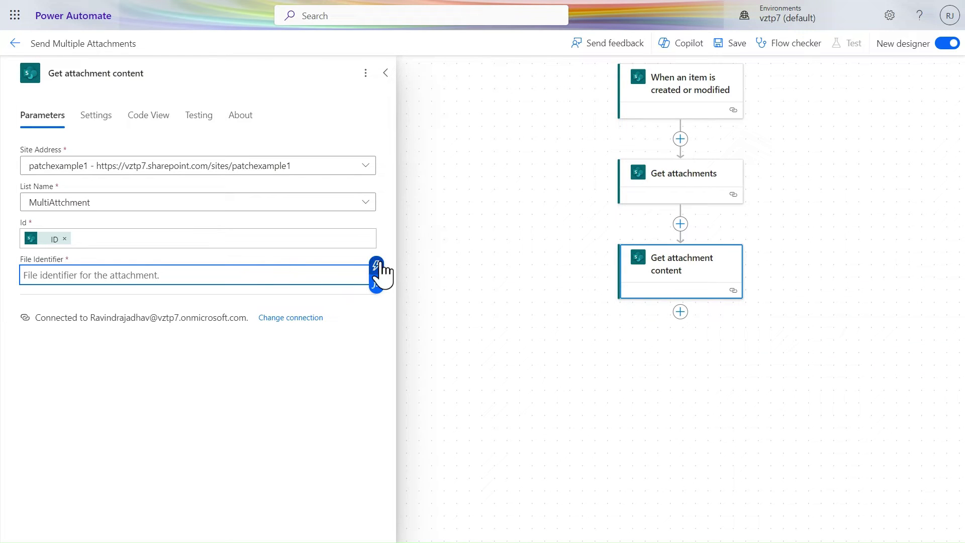
left_click(376, 266)
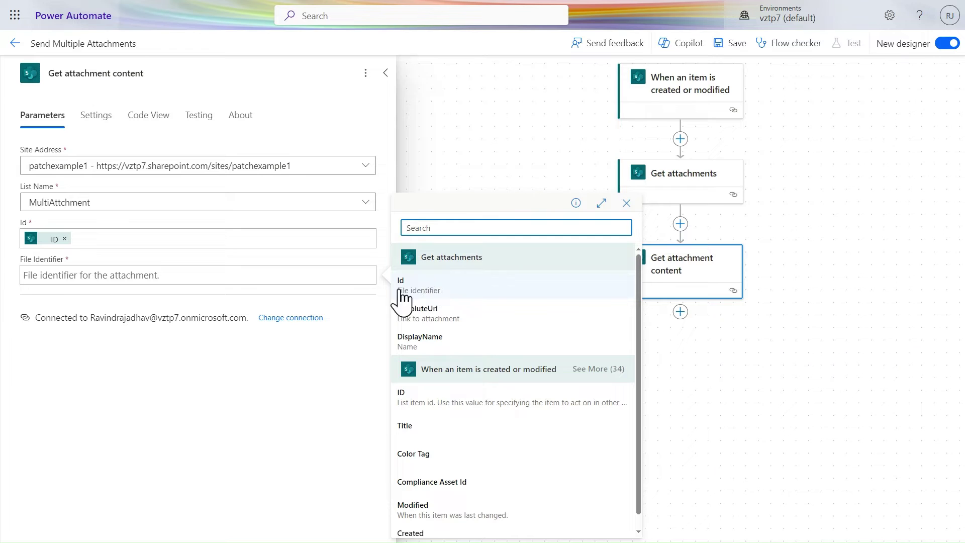
left_click(449, 300)
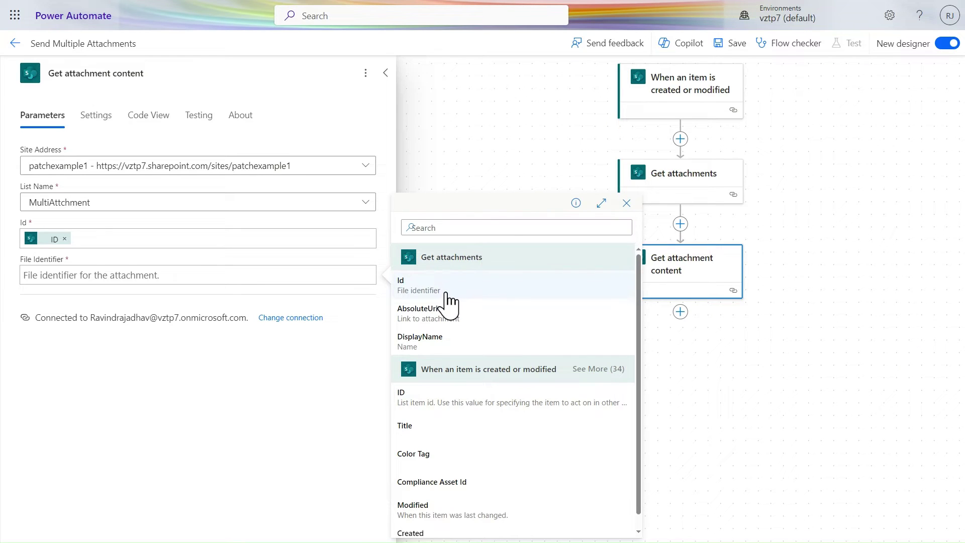
left_click(446, 291)
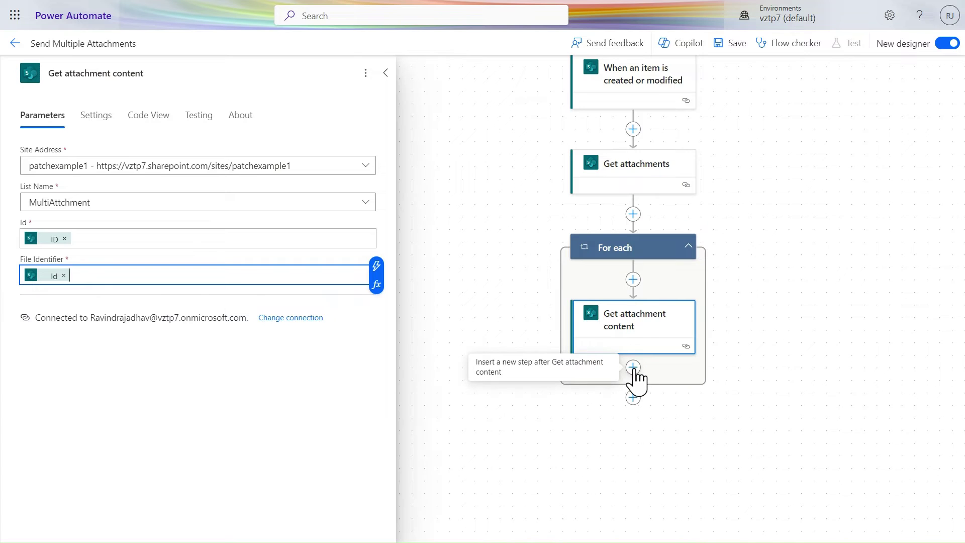
- Save the flow and browse Office 365 Outlook actions for a step after the loop
left_click(735, 55)
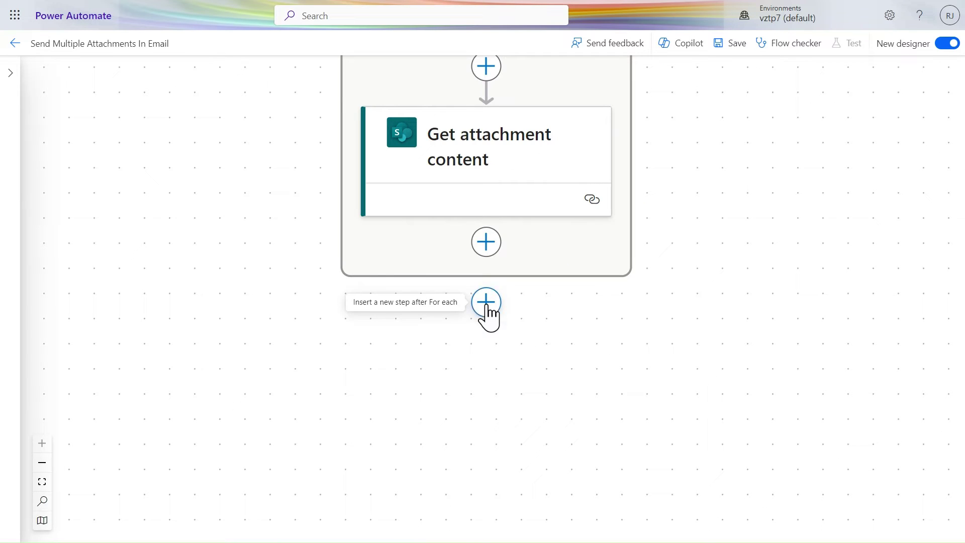
left_click(486, 303)
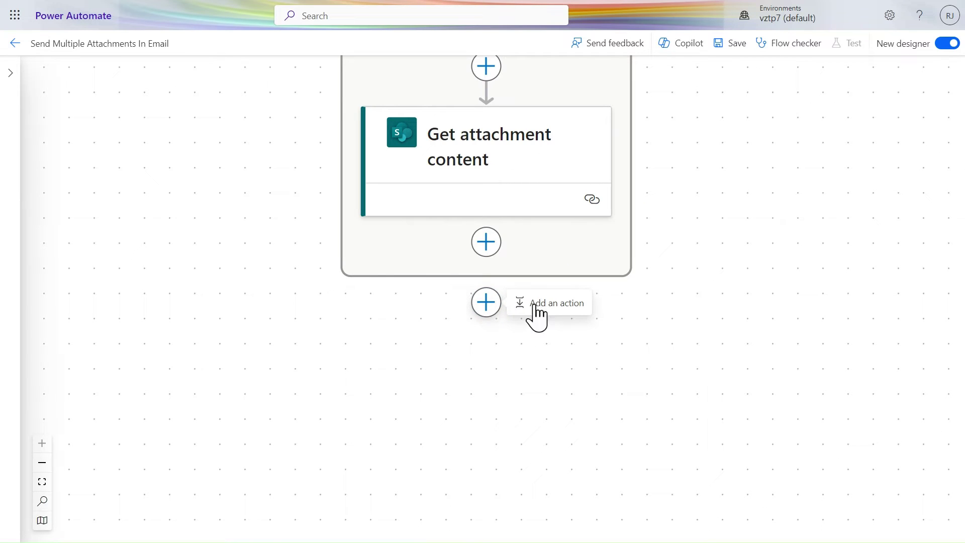
left_click(552, 303)
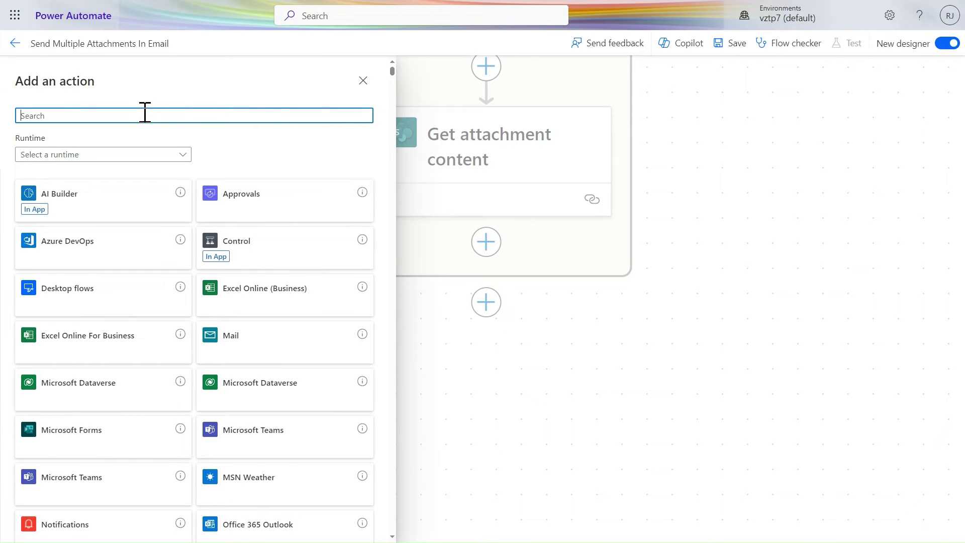
left_click(248, 531)
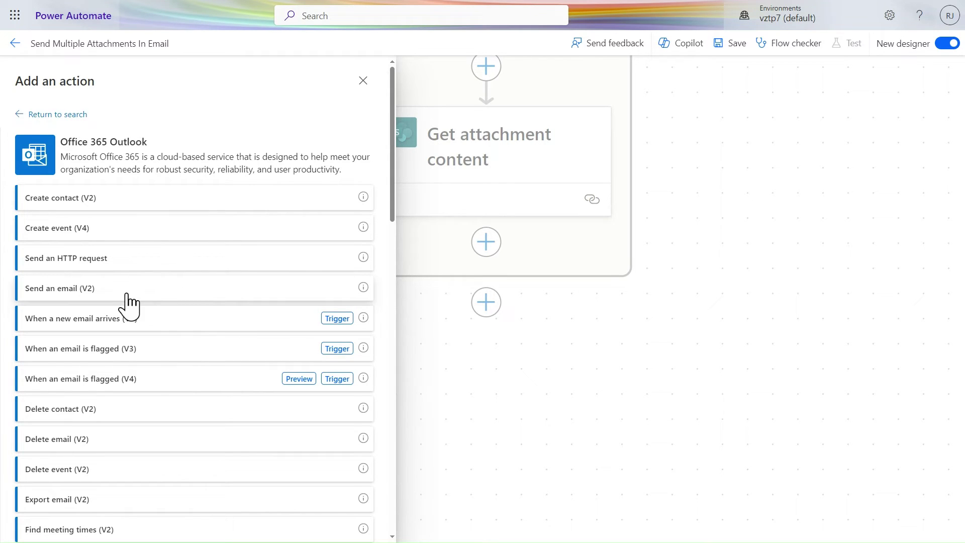
scroll(129, 304, "down", 4)
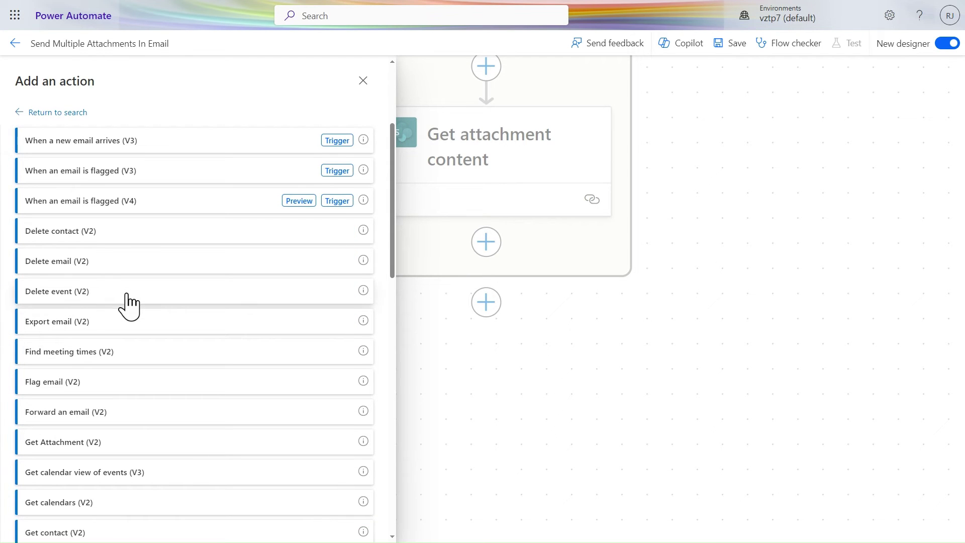
scroll(130, 304, "down", 9)
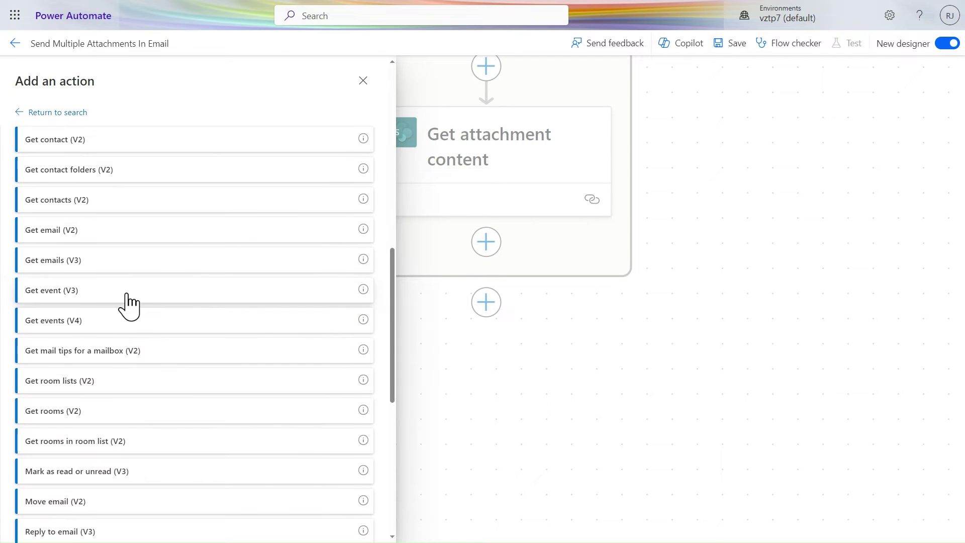
scroll(130, 304, "up", 6)
scroll(129, 304, "up", 5)
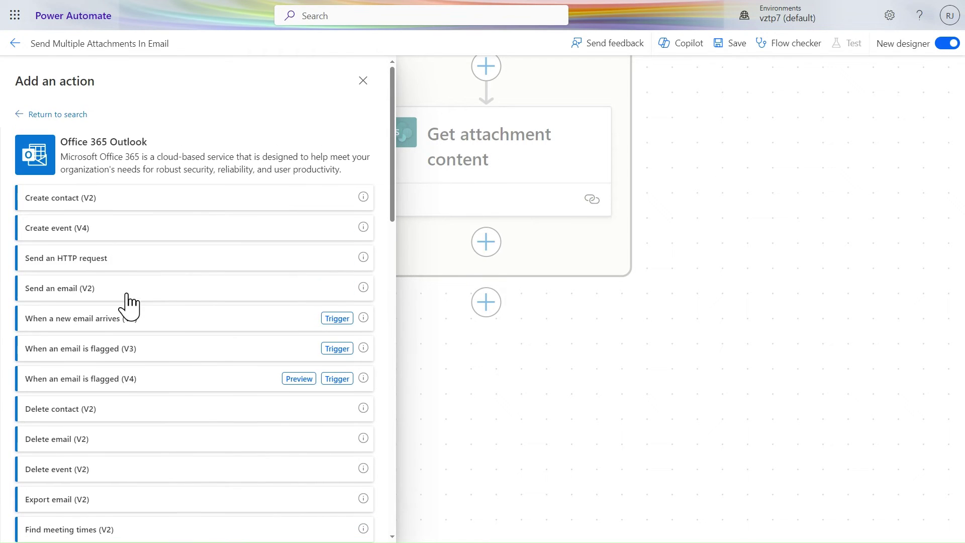
- Add Send an email (V2) with the signed-in account's email address as a custom To recipient
left_click(77, 294)
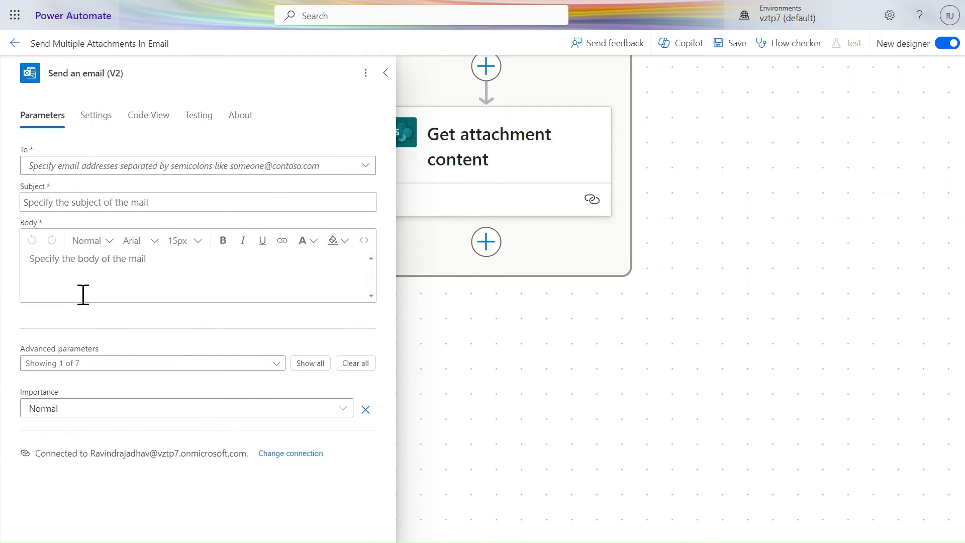
left_click(249, 168)
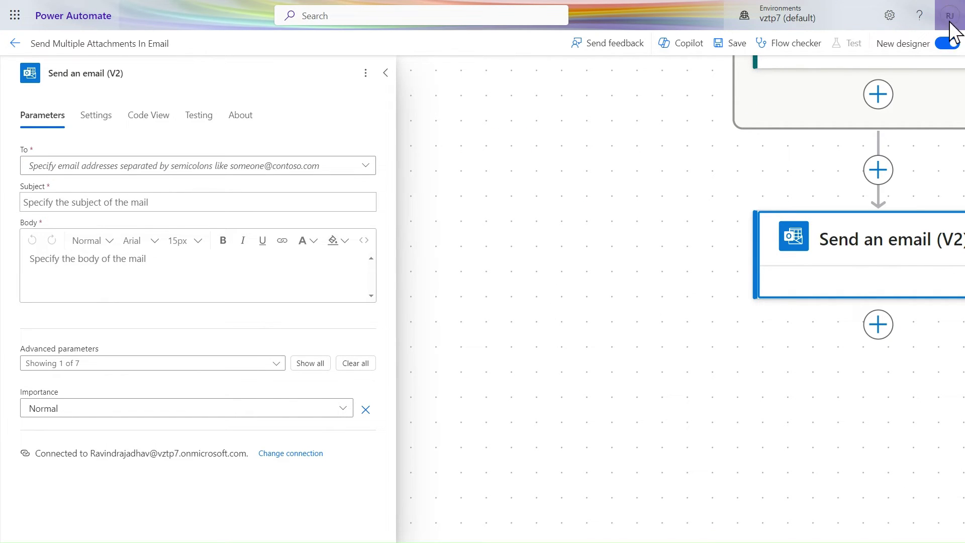
left_click(954, 22)
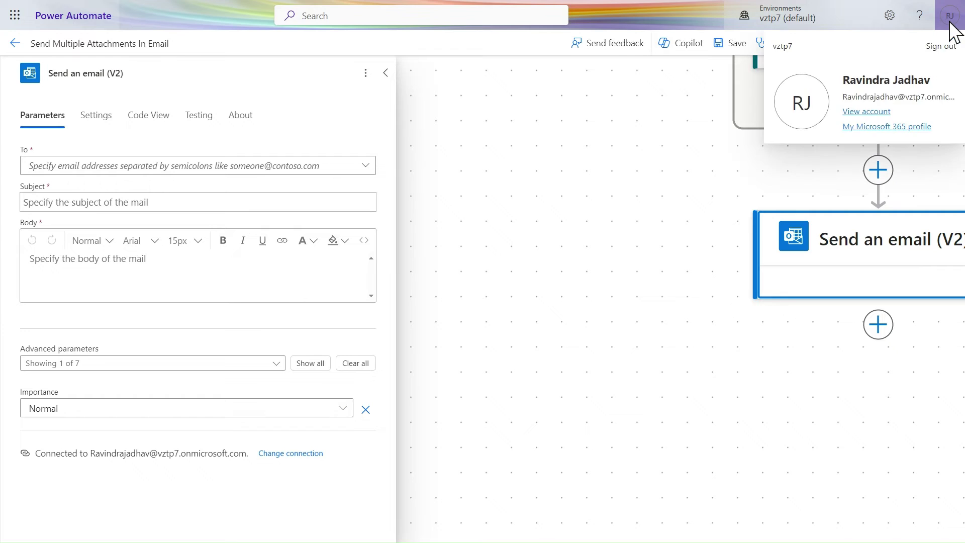
triple_click(896, 99)
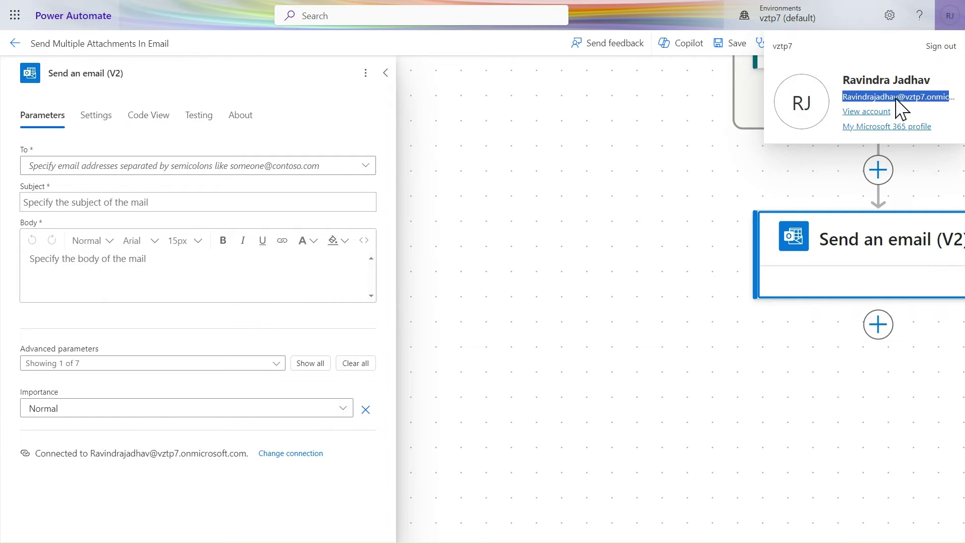
left_click(261, 177)
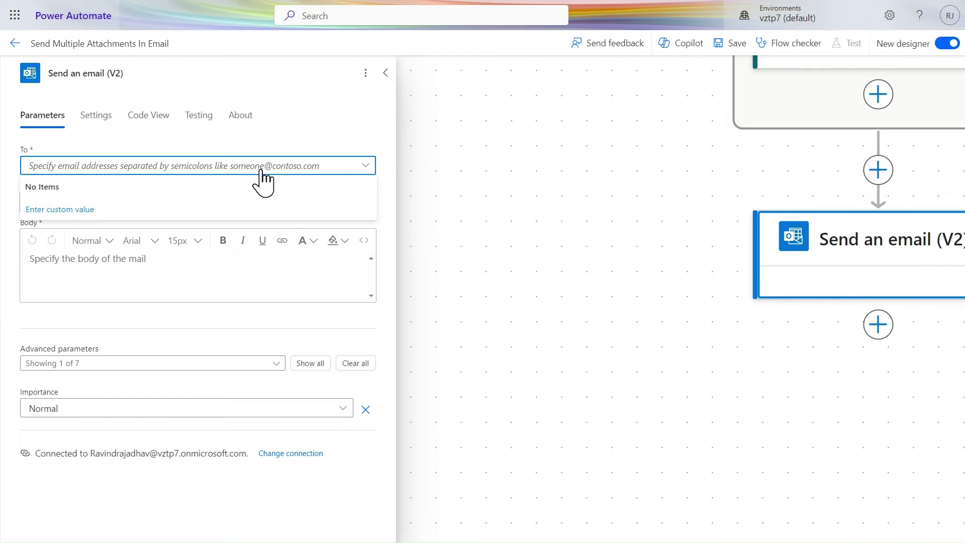
key("ctrl+v")
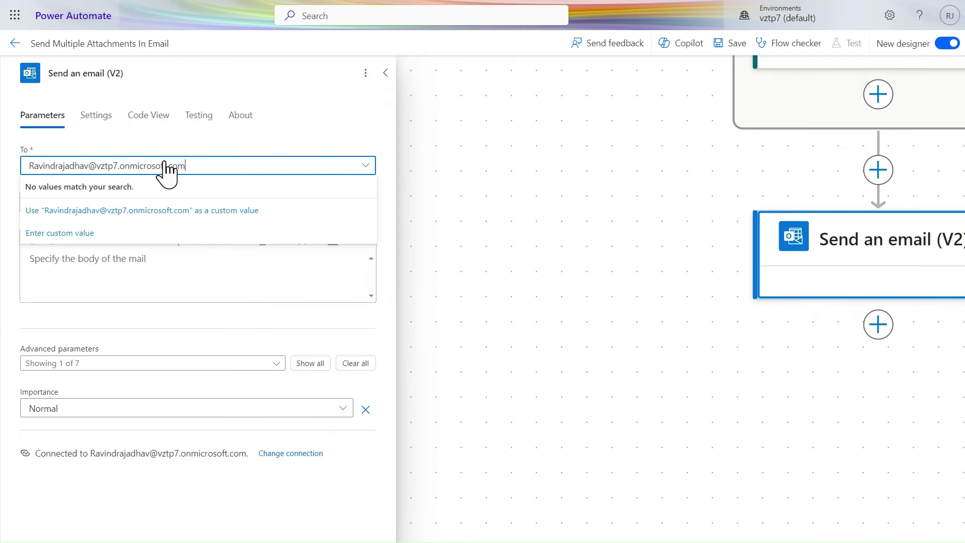
left_click(192, 290)
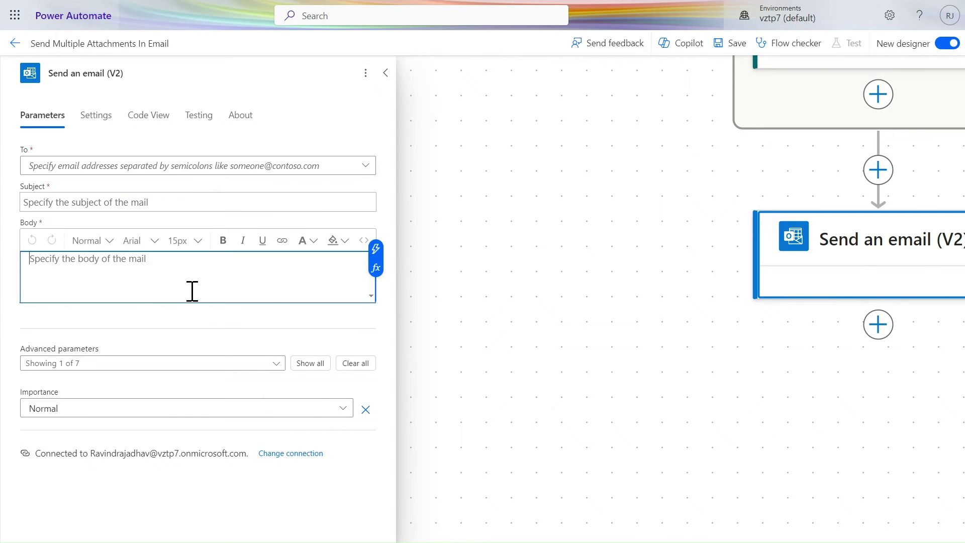
left_click(130, 172)
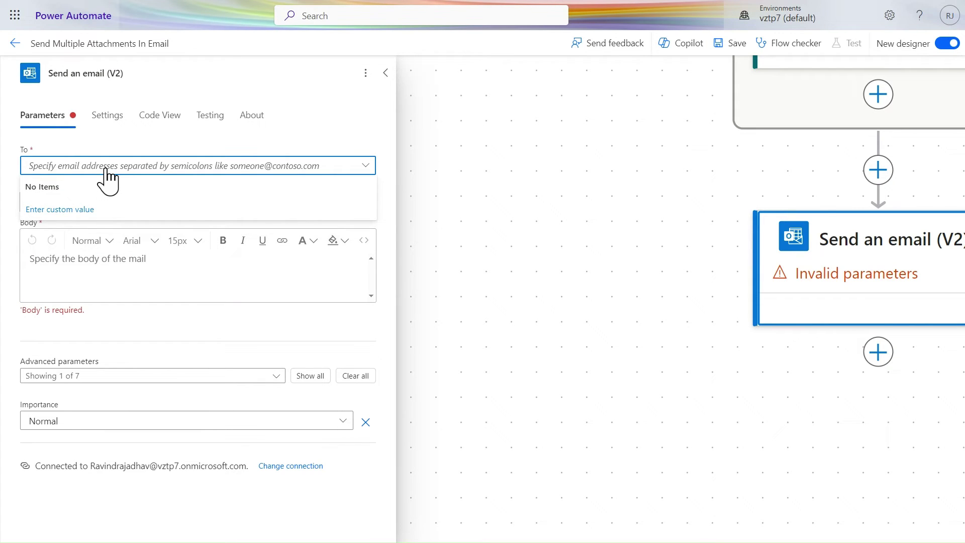
type("ra")
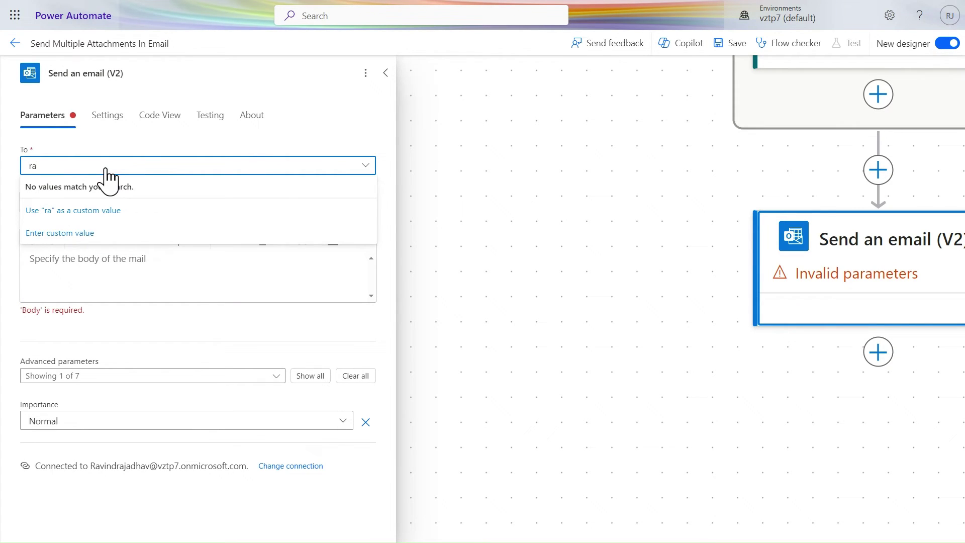
type("vi")
key("BackSpace")
key("BackSpace")
key("BackSpace")
key("BackSpace")
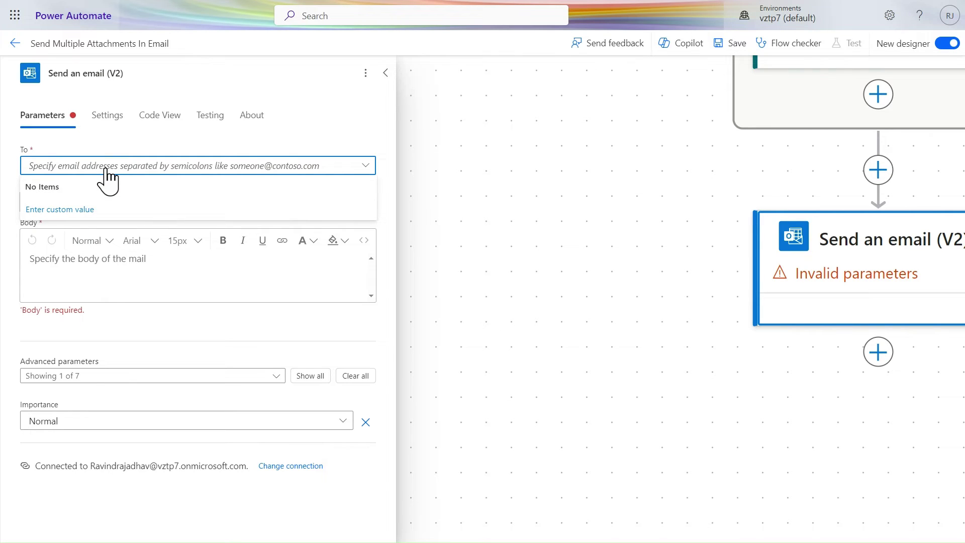
left_click(79, 210)
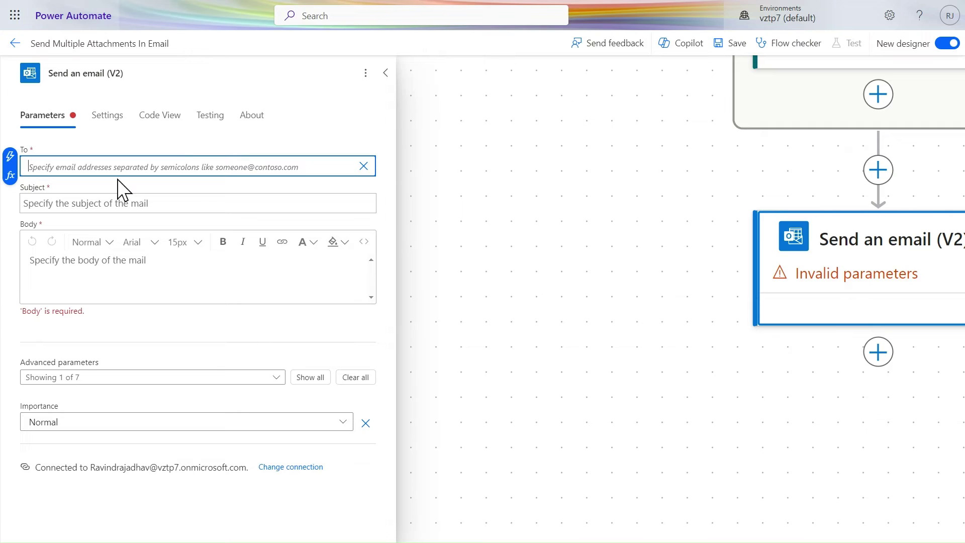
key("ctrl+v")
- Set the subject to 'Multiple Attchements' and paste the same text into the Body
left_click(113, 204)
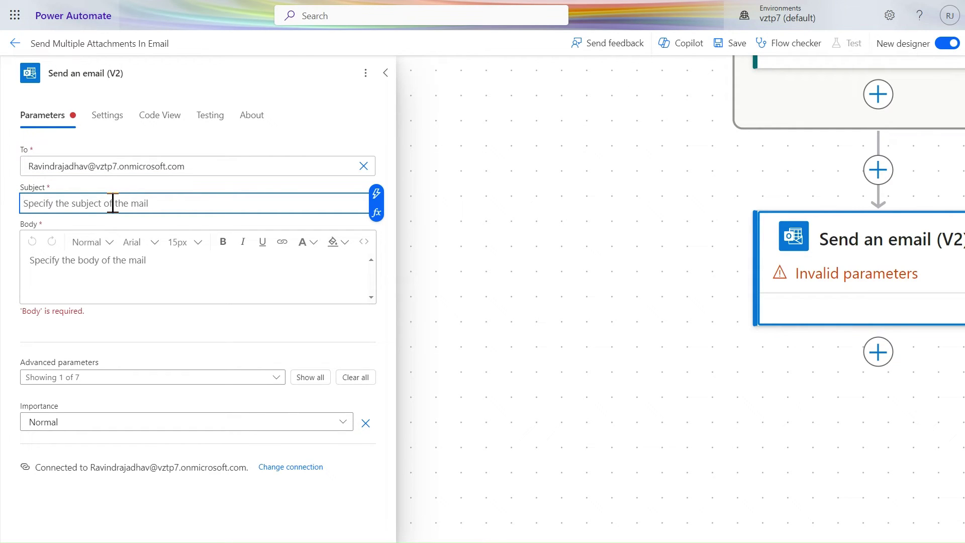
type("Mu")
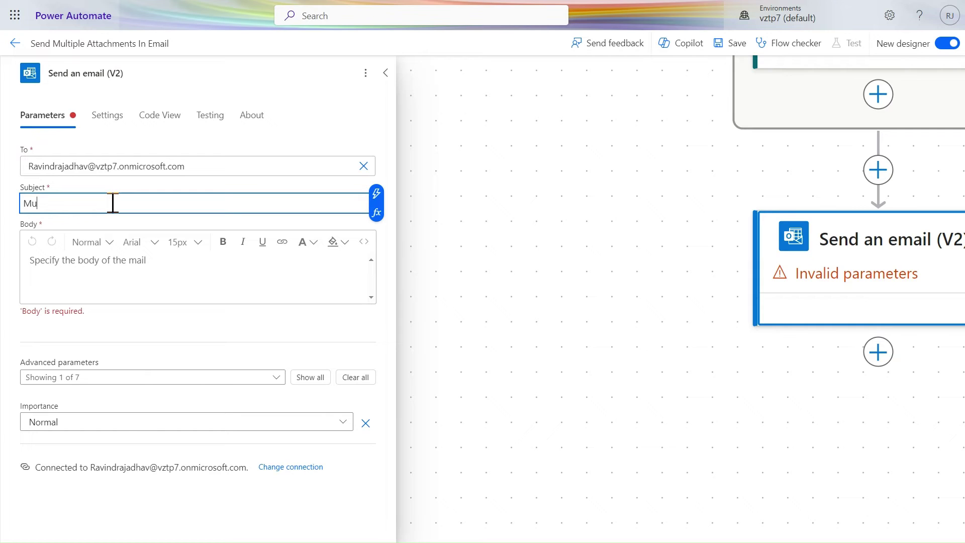
type("ltiple Attchements")
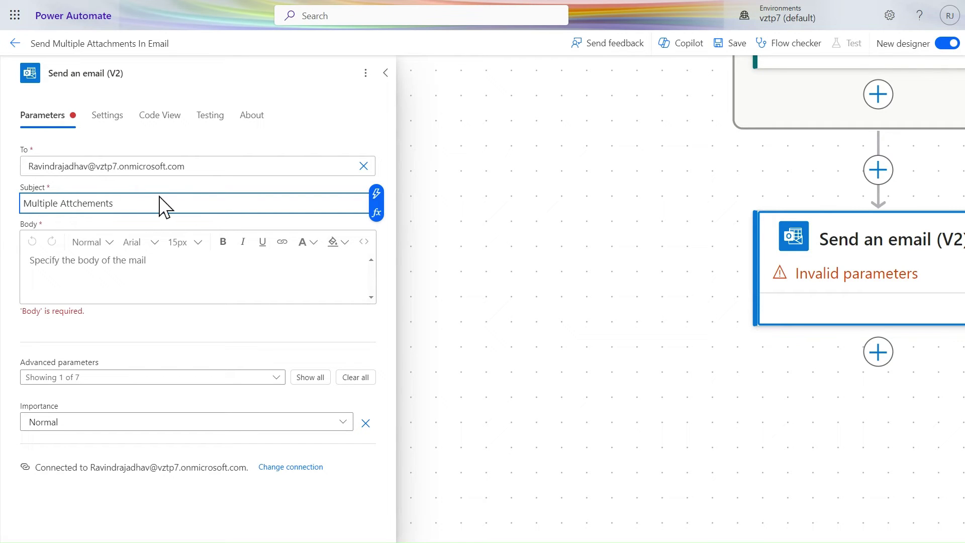
left_click(127, 260)
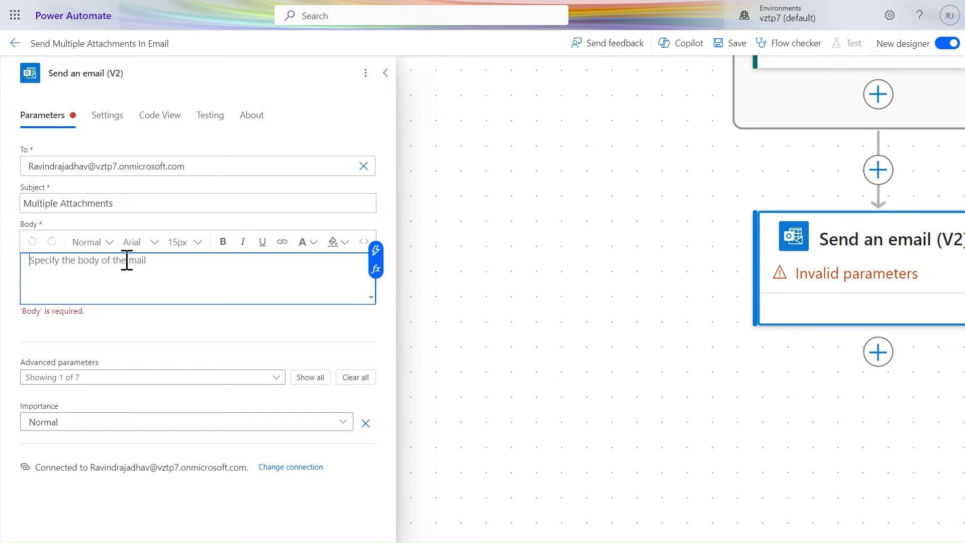
triple_click(168, 204)
key("ctrl+c")
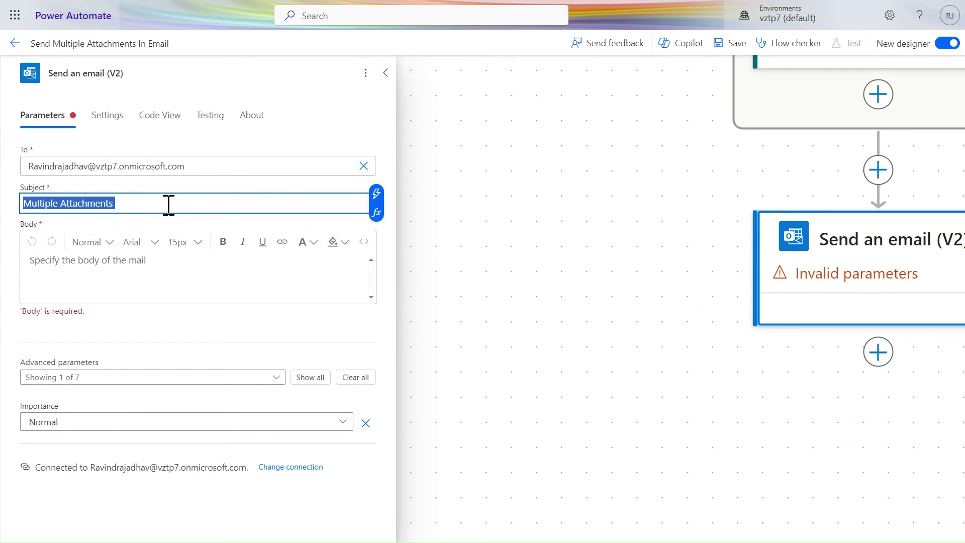
left_click(137, 271)
key("ctrl+v")
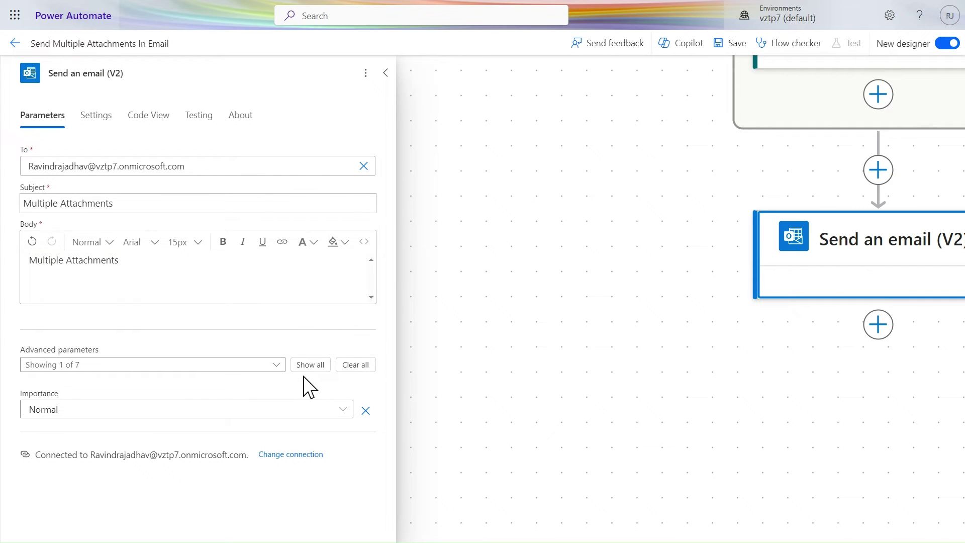
- Show the Send an email (V2) advanced fields, add an Attachments item and switch it to array input
left_click(322, 365)
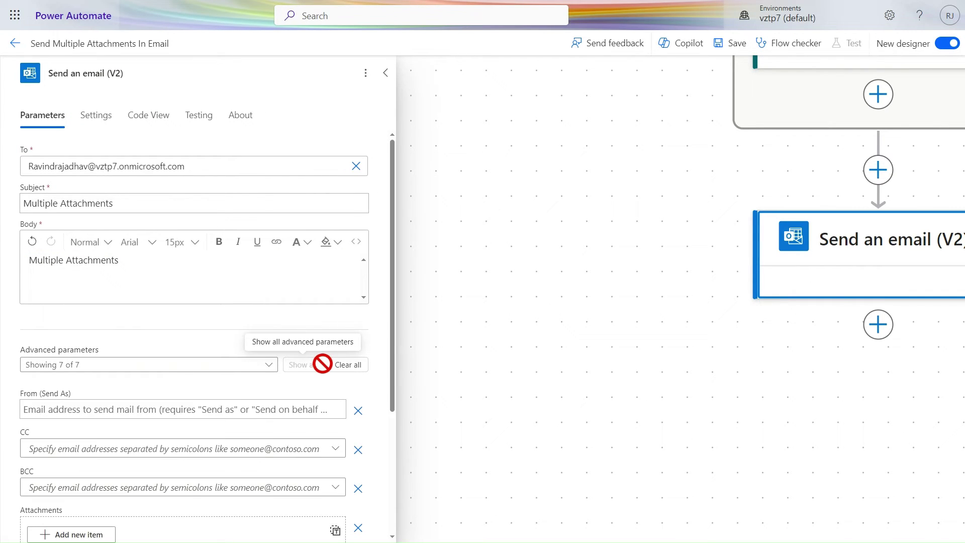
scroll(326, 368, "down", 4)
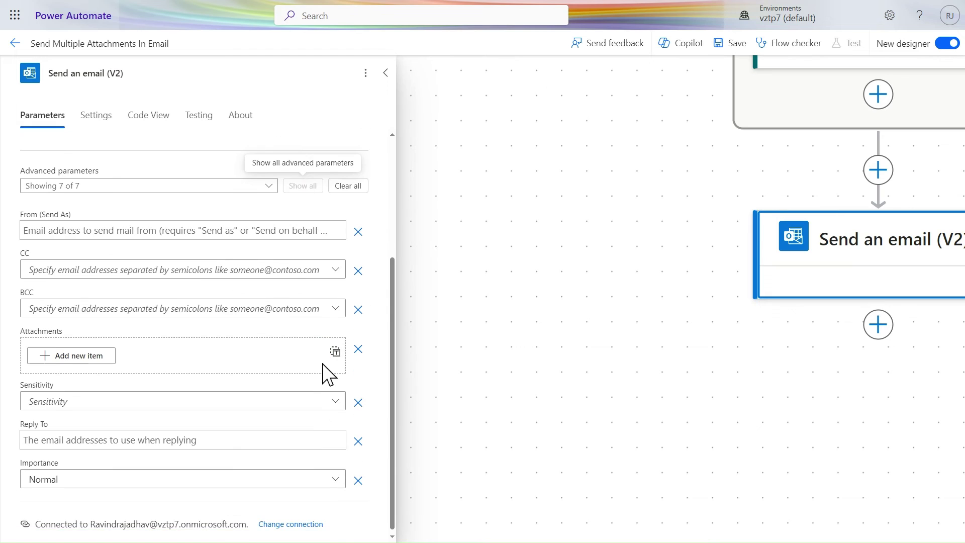
left_click(81, 355)
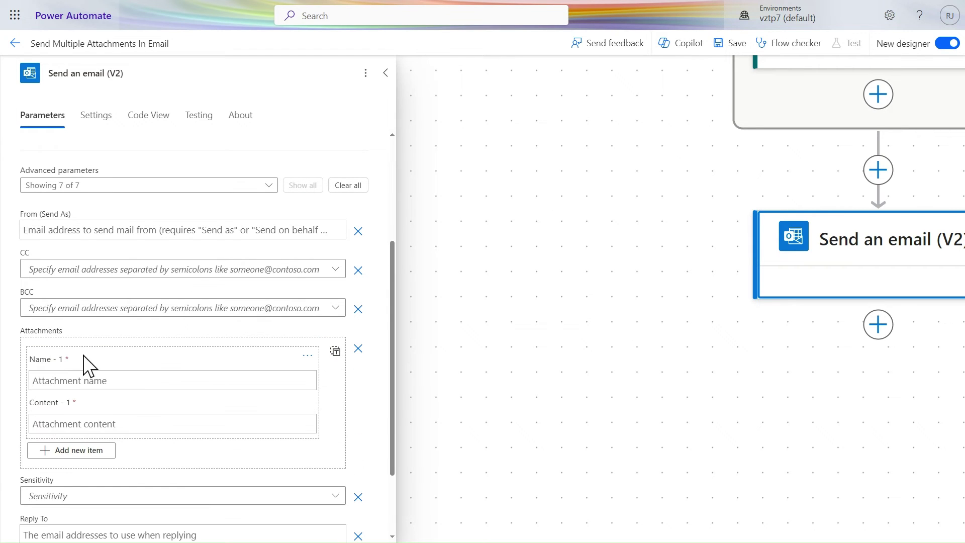
left_click(334, 358)
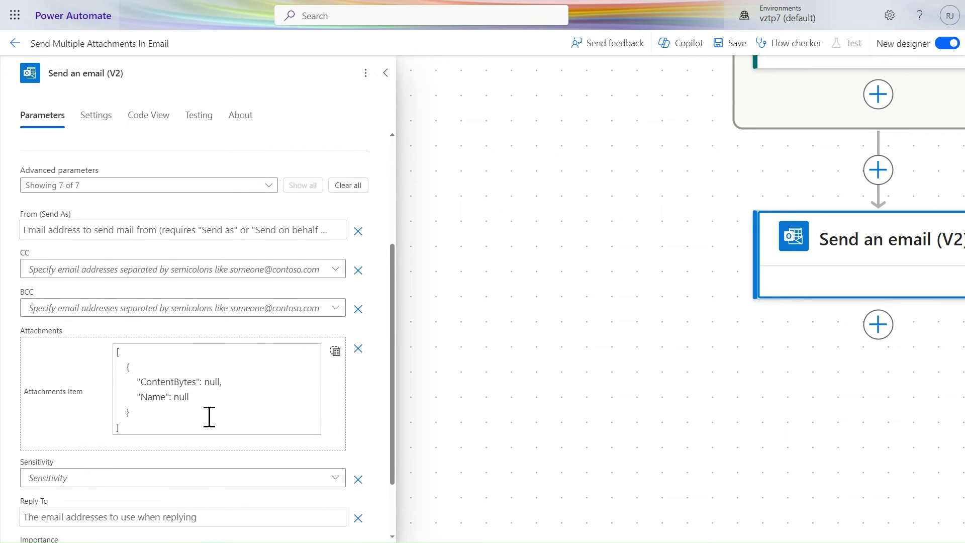
- Select the Attachments JSON array text and insert a new step after Get attachment content
left_click(156, 426)
key("shift+Up")
key("shift+Up")
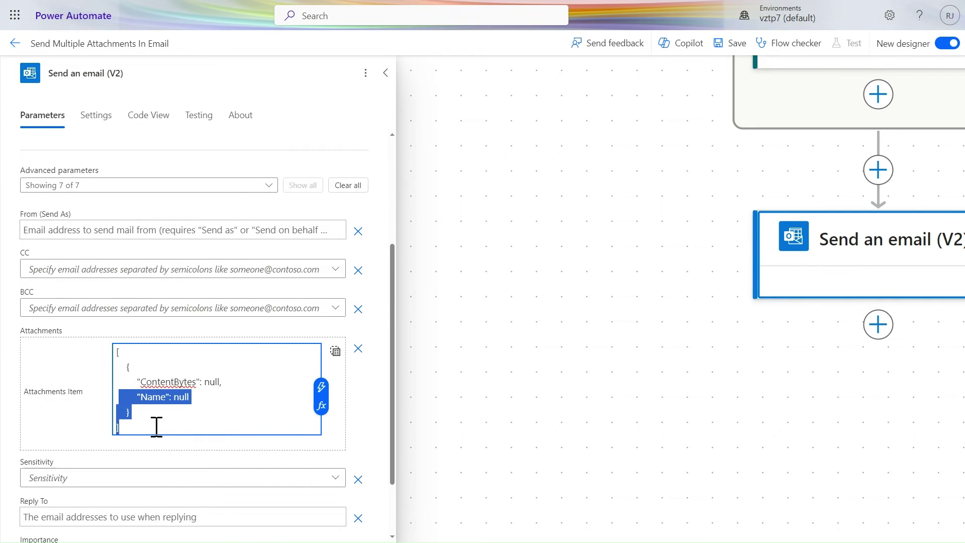
key("shift+Up")
key("shift+Up")
key("shift+Up")
key("shift+Down")
key("shift+Down")
key("shift+Down")
key("shift+Down")
key("shift+Down")
key("shift+Up")
key("shift+Up")
key("shift+Up")
key("shift+Up")
key("shift+Up")
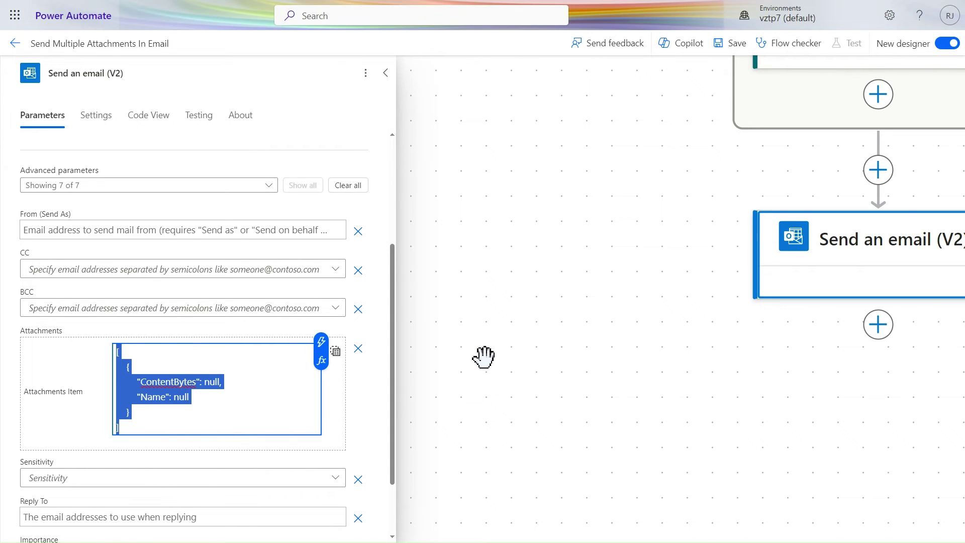
left_click(267, 377)
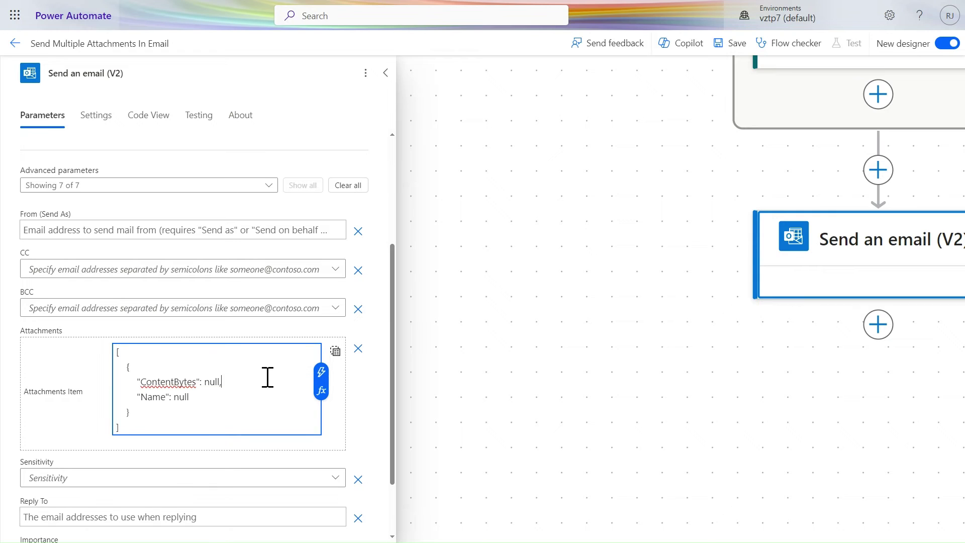
scroll(564, 364, "right", 5)
scroll(564, 362, "up", 2)
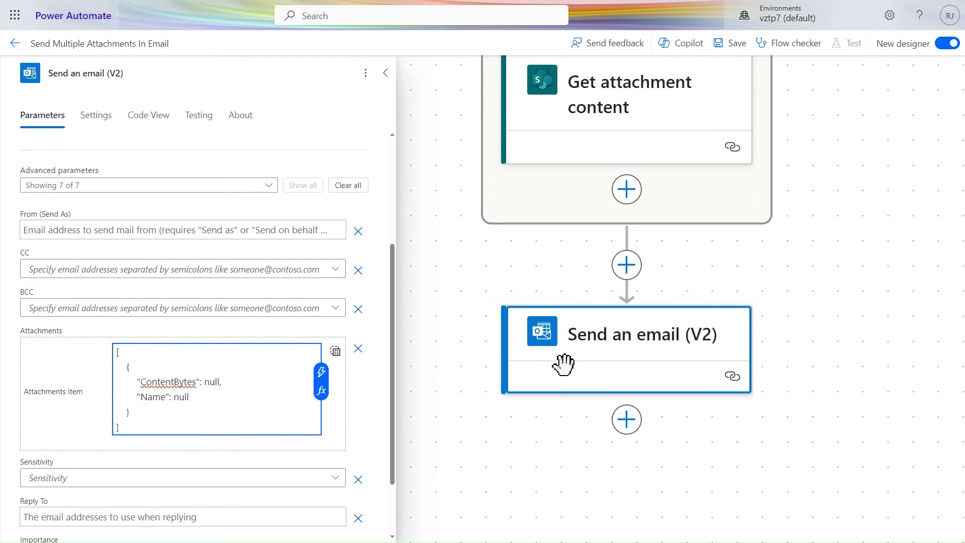
left_click(626, 190)
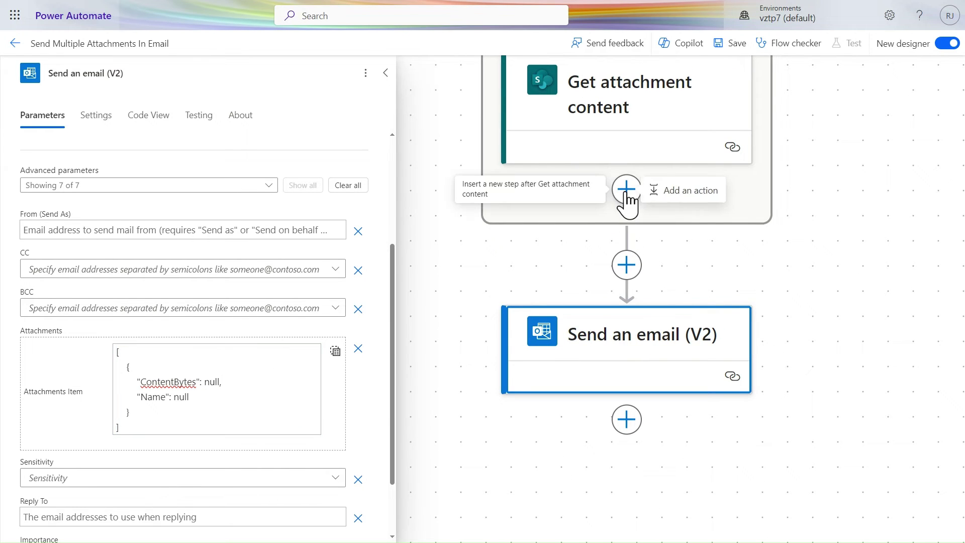
- Add a Compose action inside the loop and paste the attachments JSON into its Inputs
left_click(686, 191)
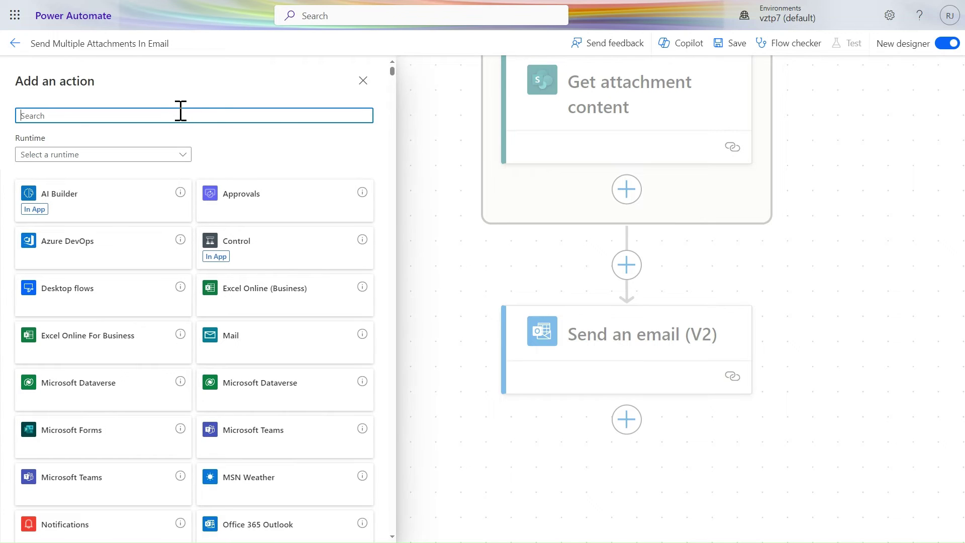
type("compose")
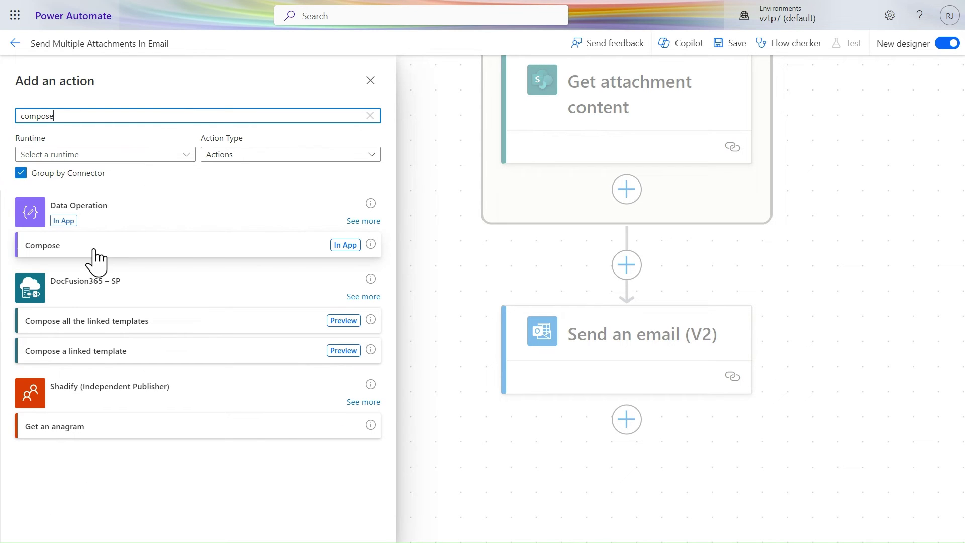
left_click(95, 259)
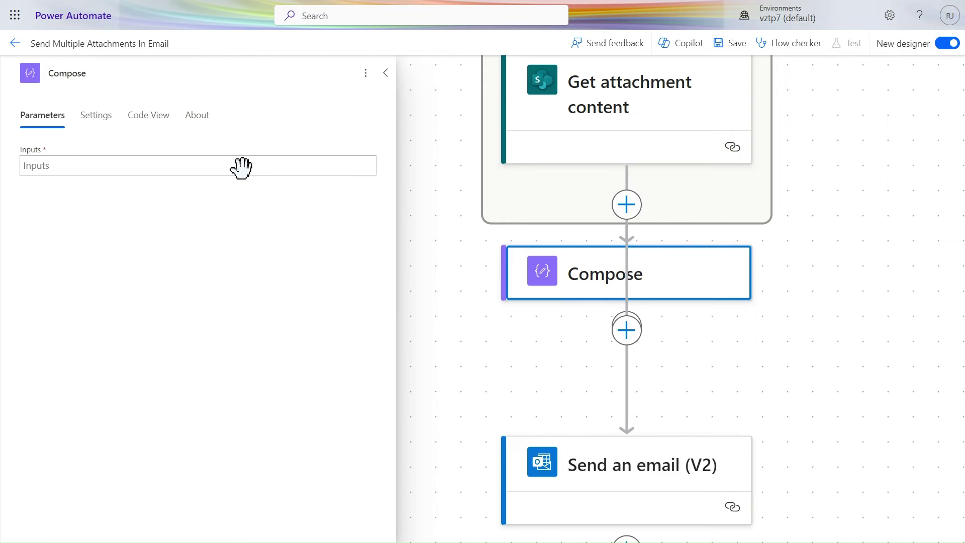
left_click(235, 168)
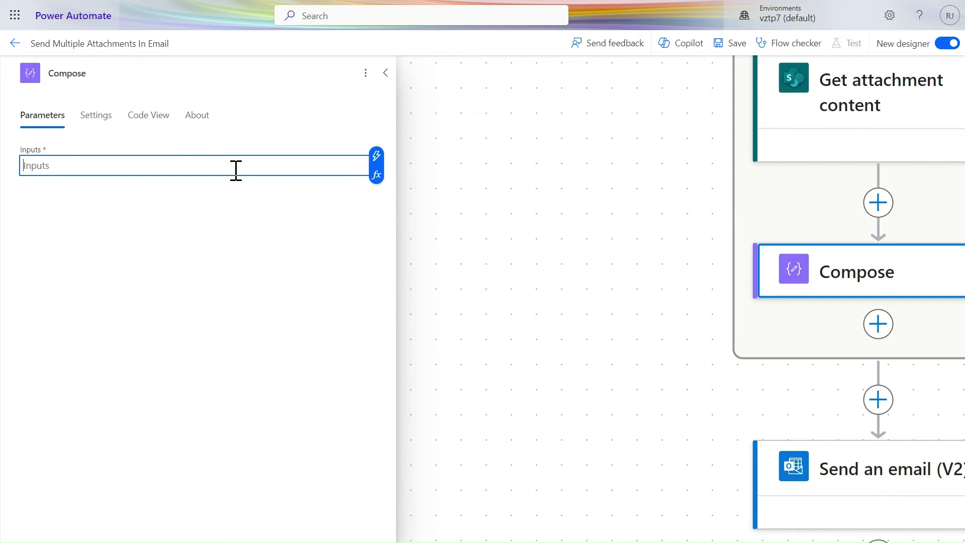
type("[   {     \"ContentBytes\": null,     \"Name\": null   } ]")
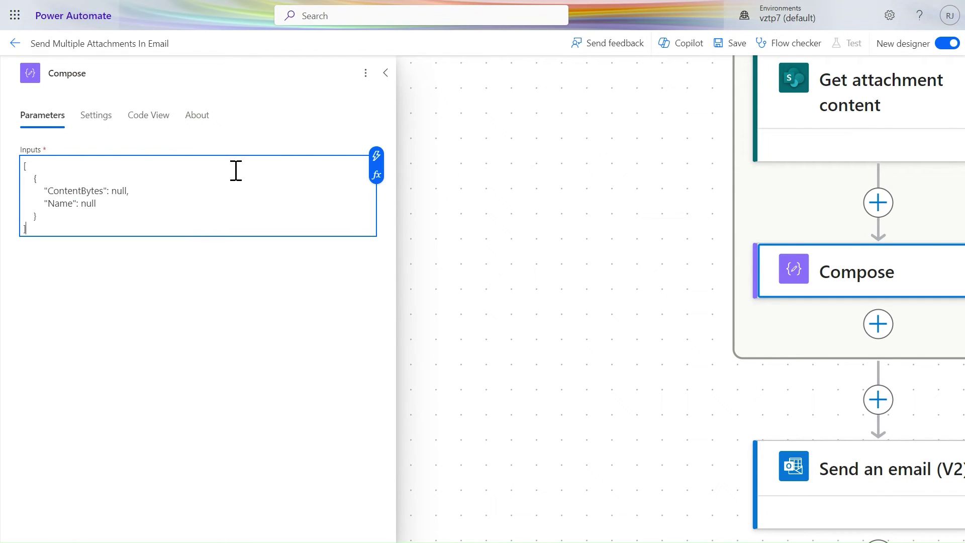
- Strip the surrounding [ ] brackets so Inputs holds one object with ContentBytes and Name
left_click(41, 166)
key("BackSpace")
key("ctrl+End")
key("BackSpace")
key("BackSpace")
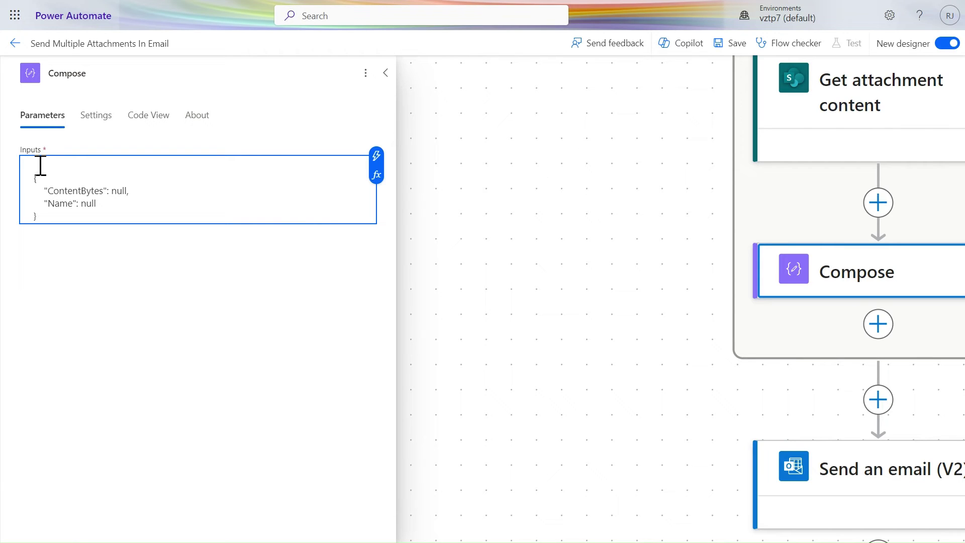
key("BackSpace")
key("BackSpace")
key("BackSpace")
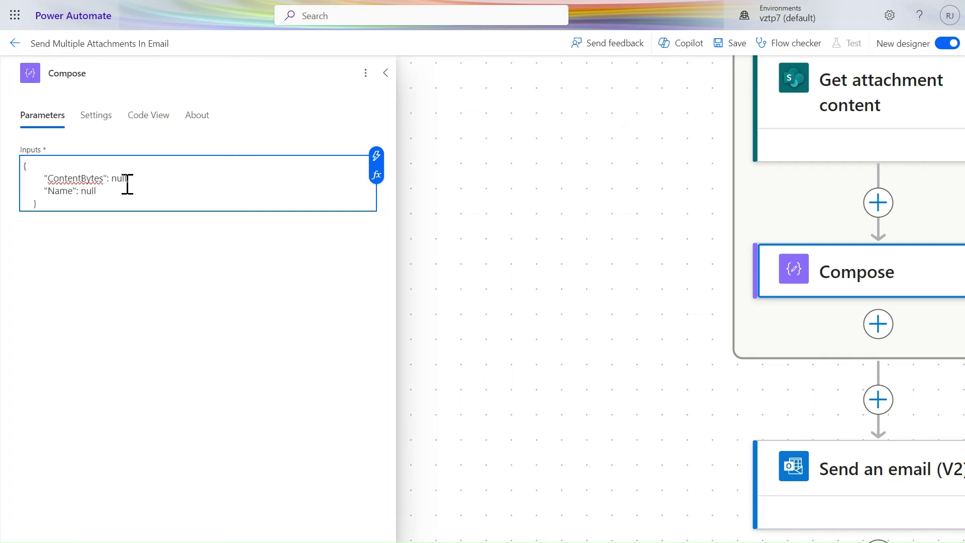
left_click_drag(111, 179, 125, 179)
double_click(90, 190)
left_click(172, 203)
left_click(122, 190)
scroll(513, 264, "right", 5)
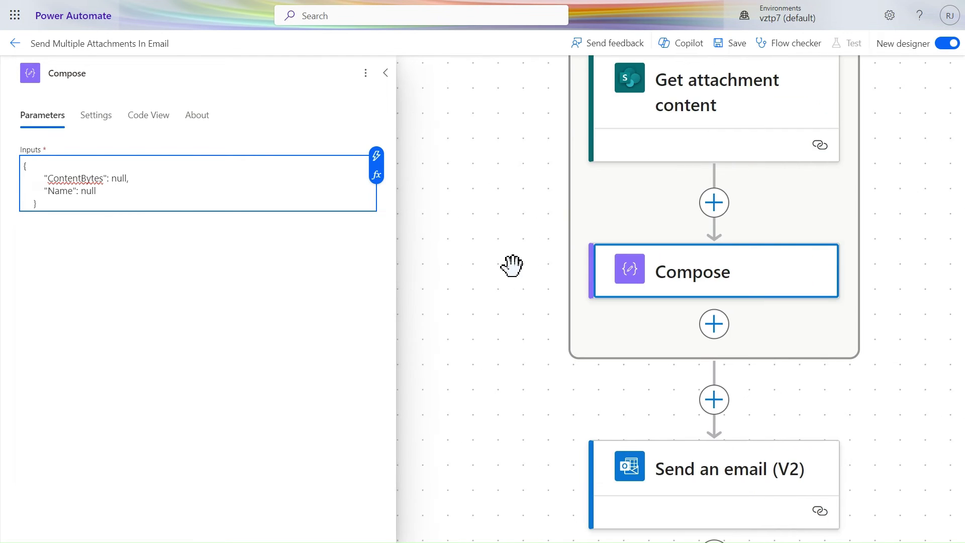
scroll(513, 265, "up", 3)
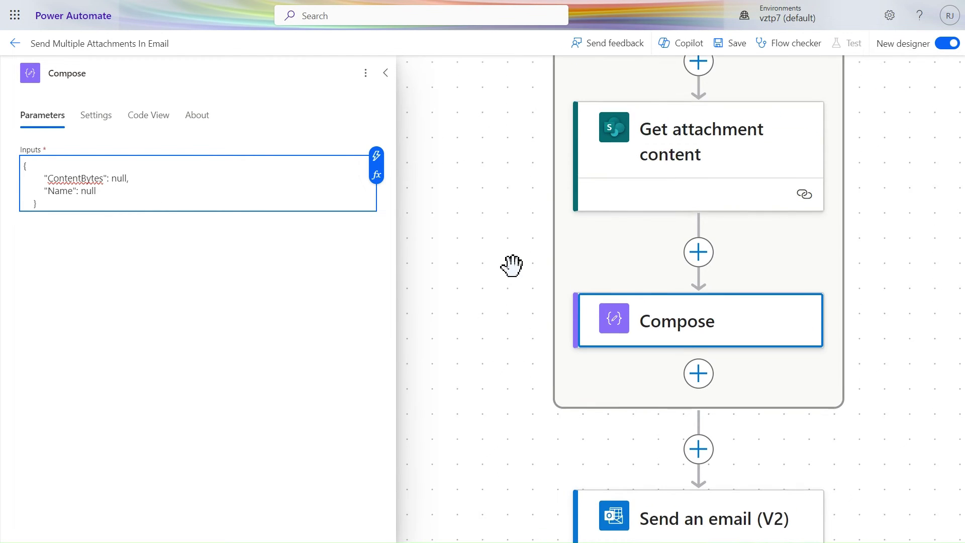
- Replace Name's null with the attachment DisplayName dynamic value
left_click(376, 157)
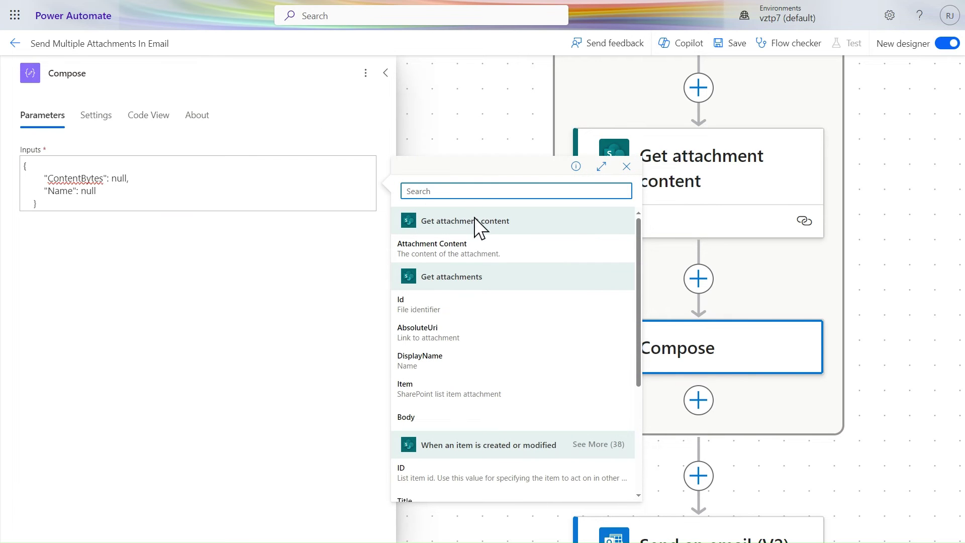
left_click(447, 371)
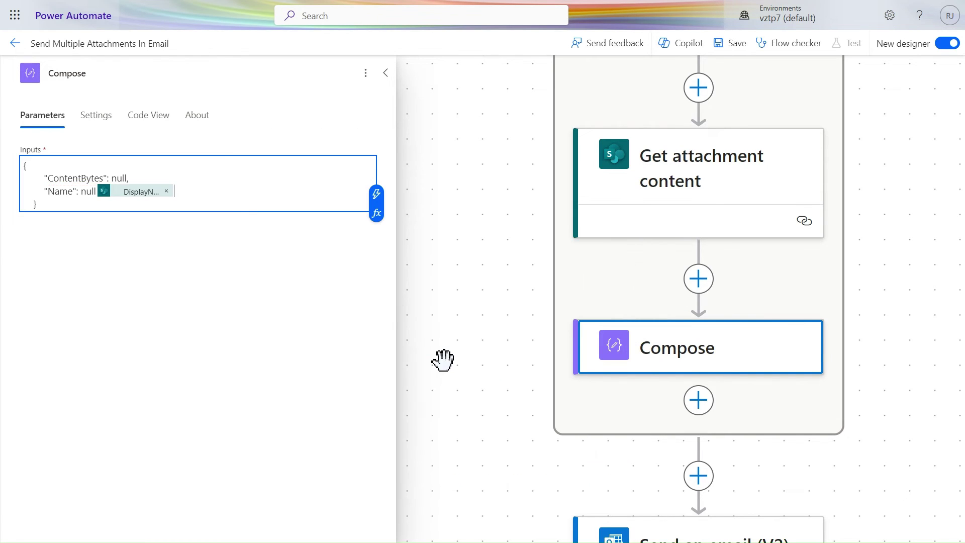
left_click(217, 188)
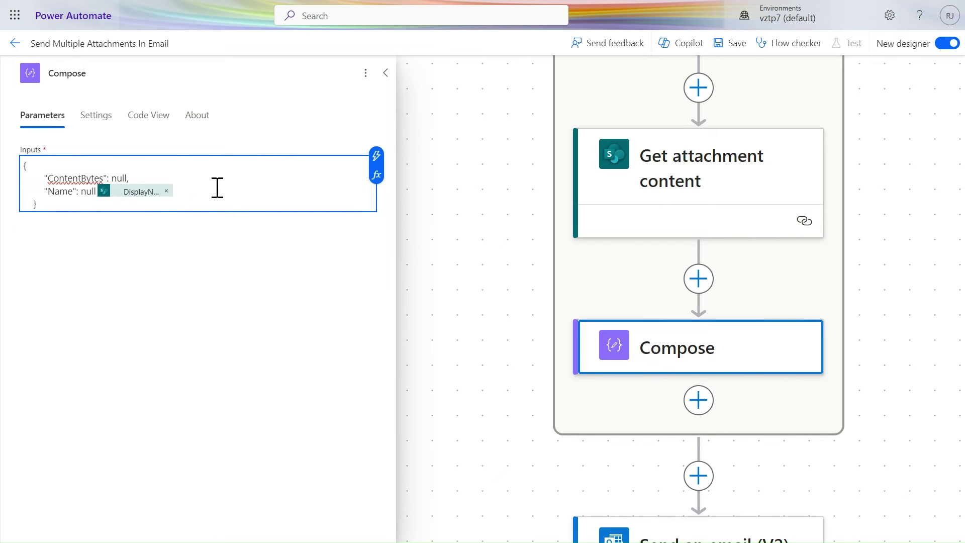
key("BackSpace")
key("BackSpace")
key("BackSpace")
key("BackSpace")
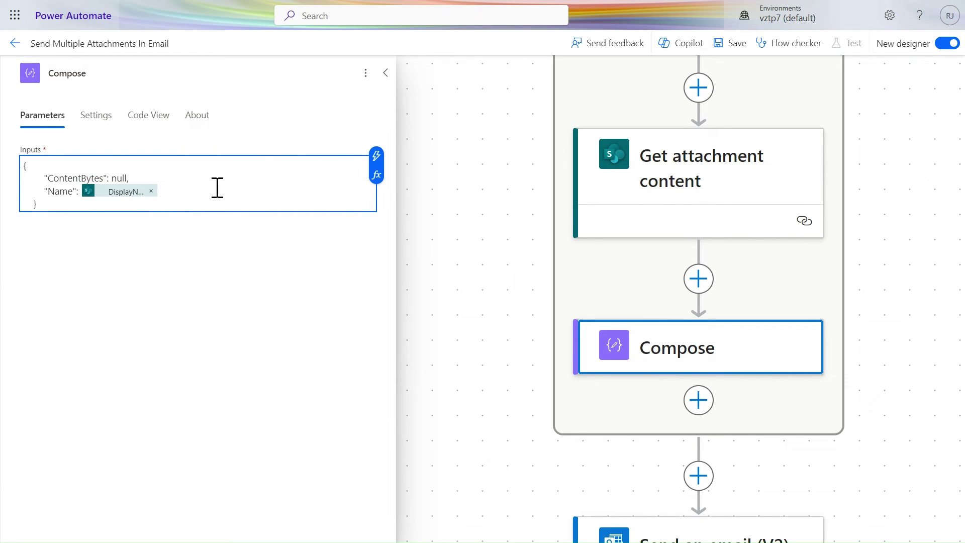
- Replace ContentBytes' null with the Attachment Content dynamic value
left_click(150, 177)
key("BackSpace")
key("BackSpace")
key("BackSpace")
key("BackSpace")
left_click(378, 159)
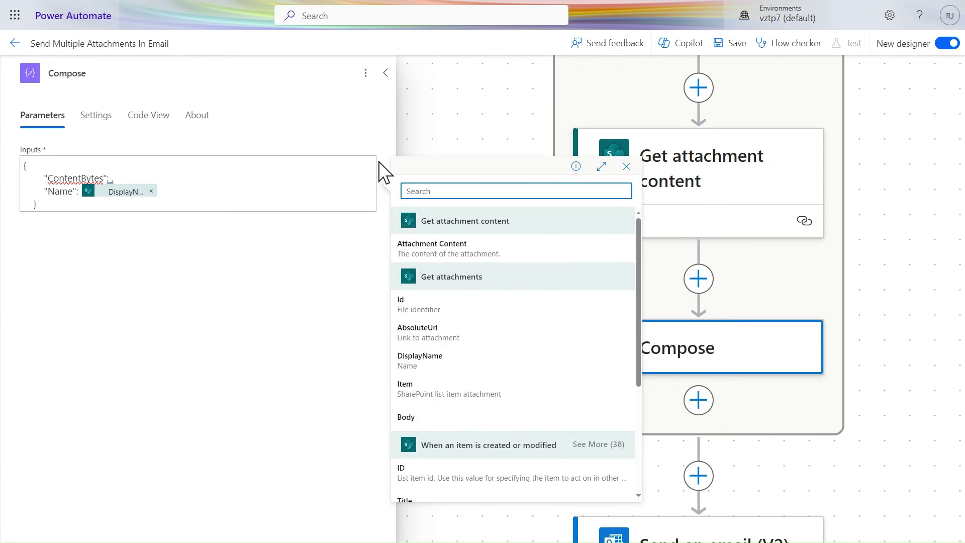
left_click(477, 259)
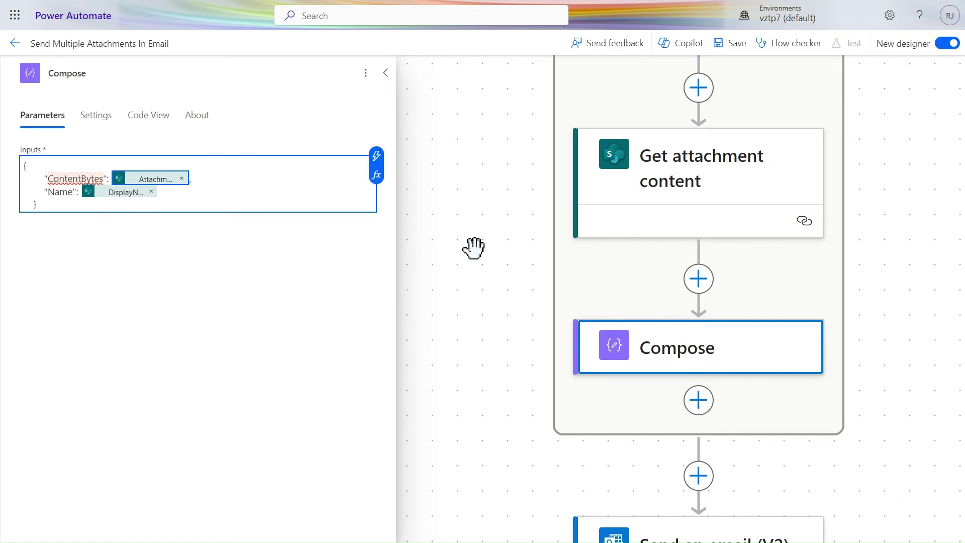
left_click(239, 189)
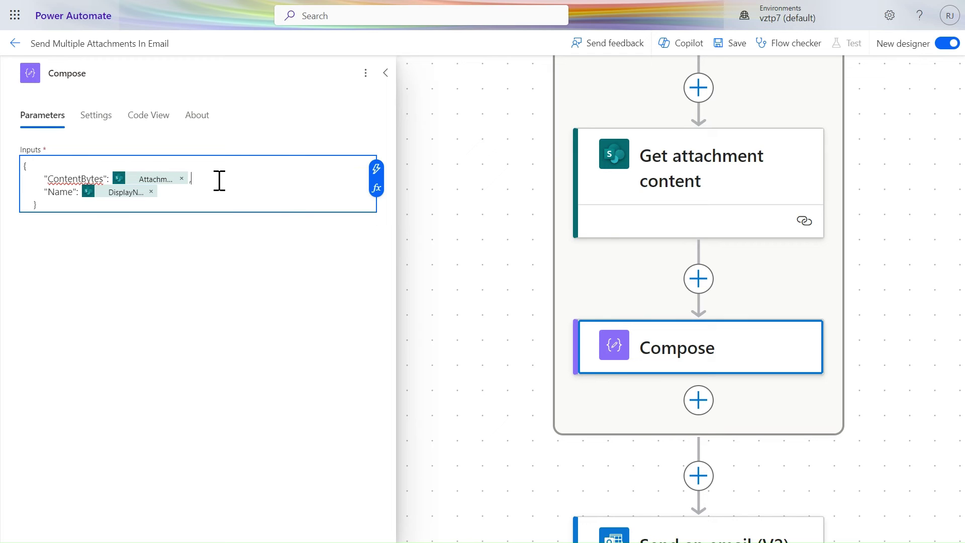
left_click(377, 187)
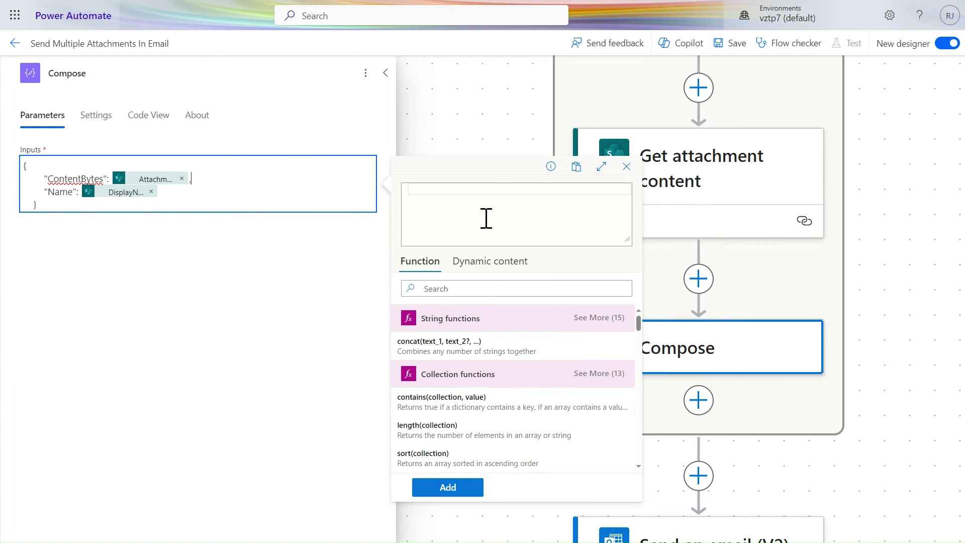
- Add the expression body('Get_attachment_content')?['$content'] to ContentBytes
left_click(486, 218)
type("@{body('Get_attachment_content')}")
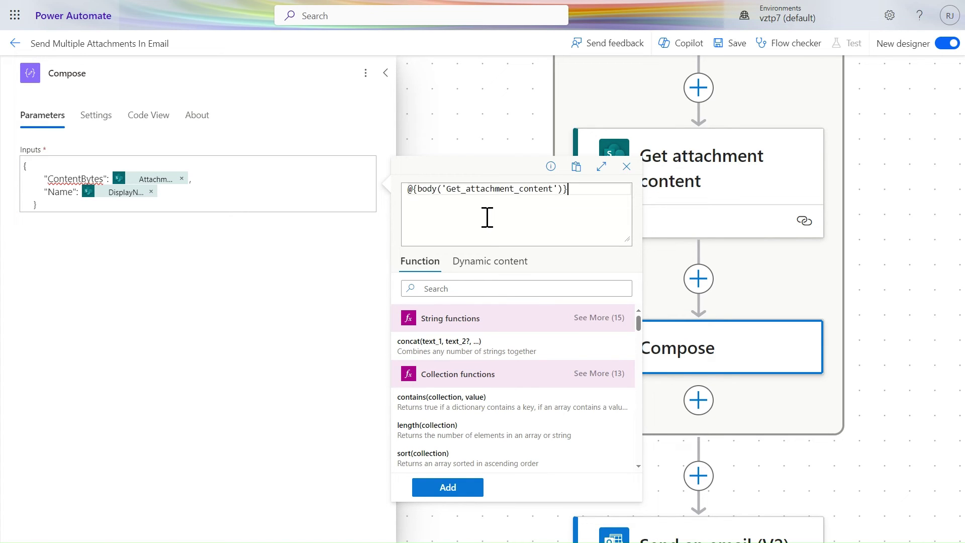
key("BackSpace")
key("Right")
key("Delete")
key("BackSpace")
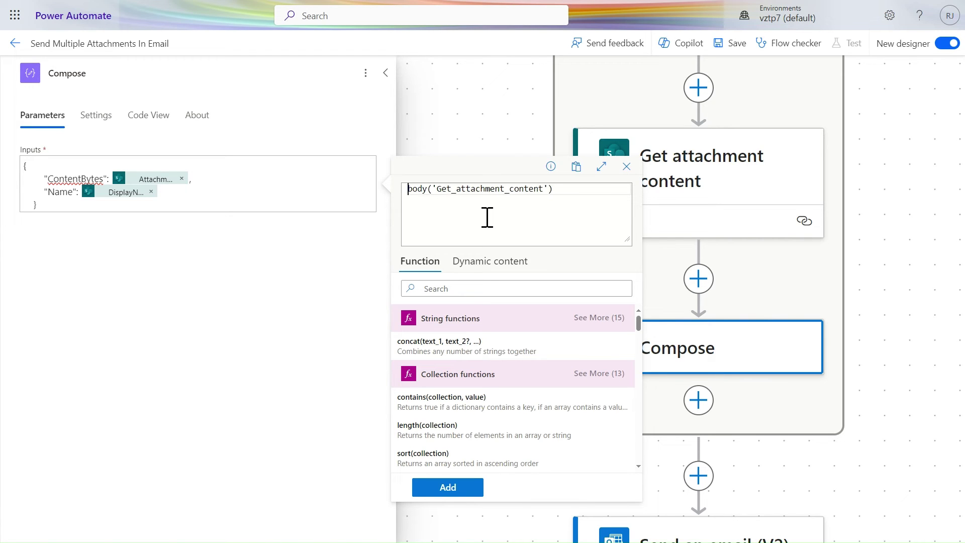
left_click(573, 192)
type("?['$content")
left_click(461, 488)
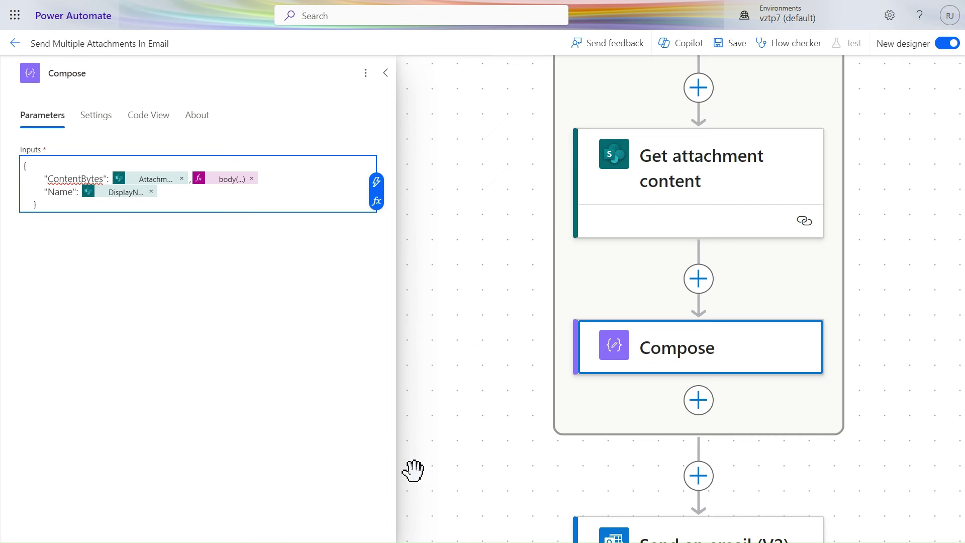
- Delete the old Attachment Content token and the stray comma before the expression
left_click(185, 183)
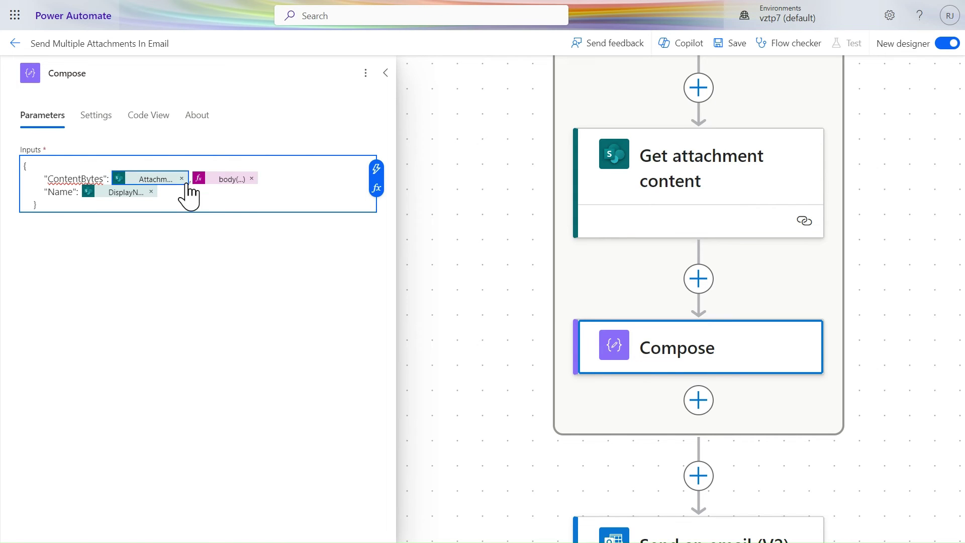
left_click(181, 179)
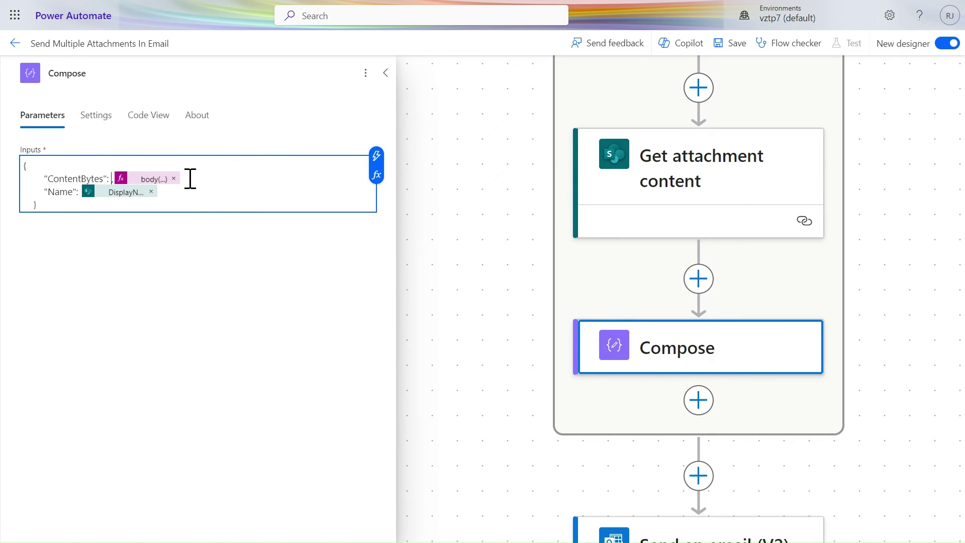
key("BackSpace")
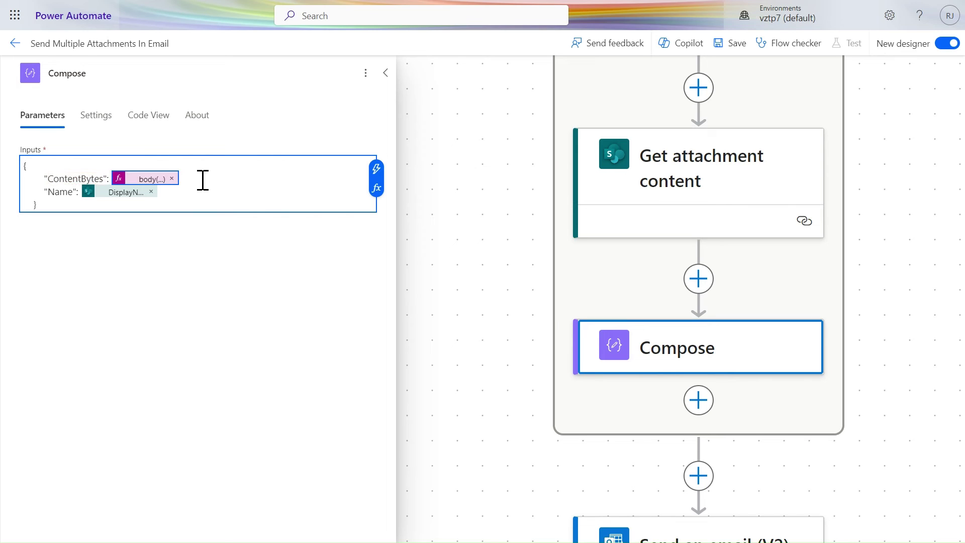
left_click(203, 180)
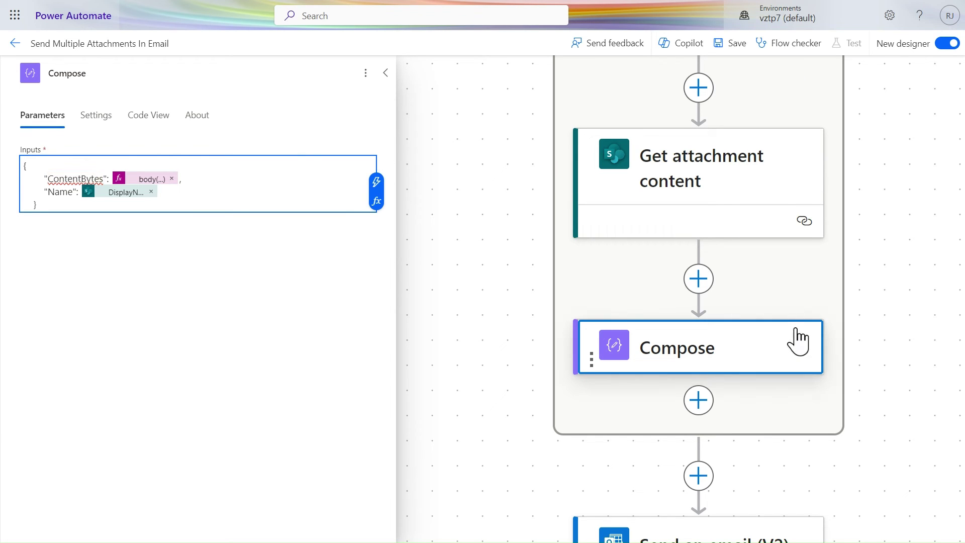
- Switch the Send an email (V2) Attachments to array input and delete the sample JSON
scroll(819, 458, "down", 3)
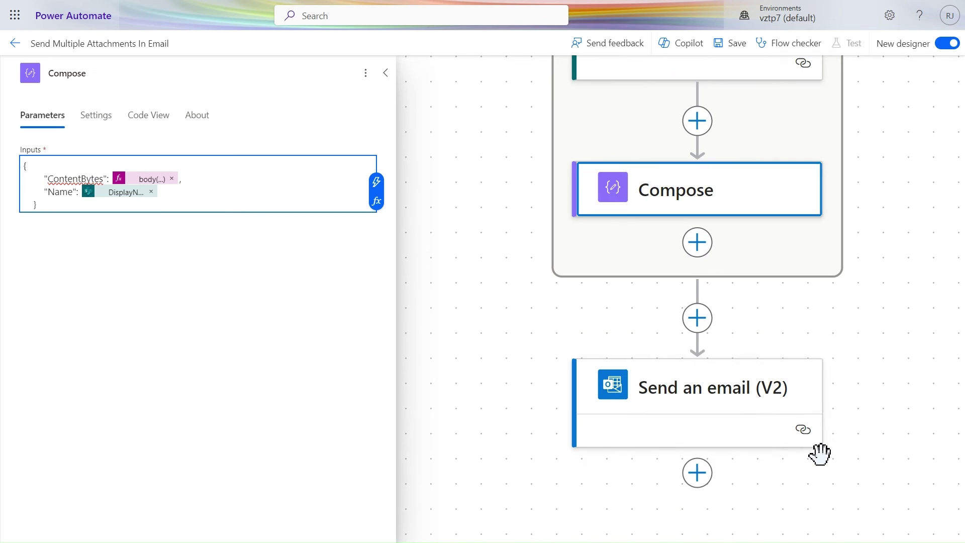
left_click(726, 412)
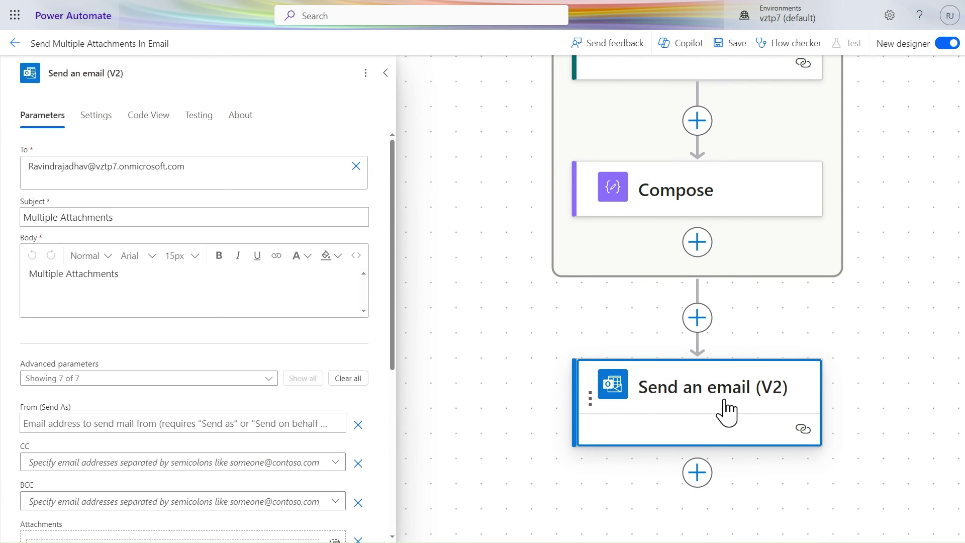
scroll(316, 377, "down", 2)
scroll(206, 420, "down", 4)
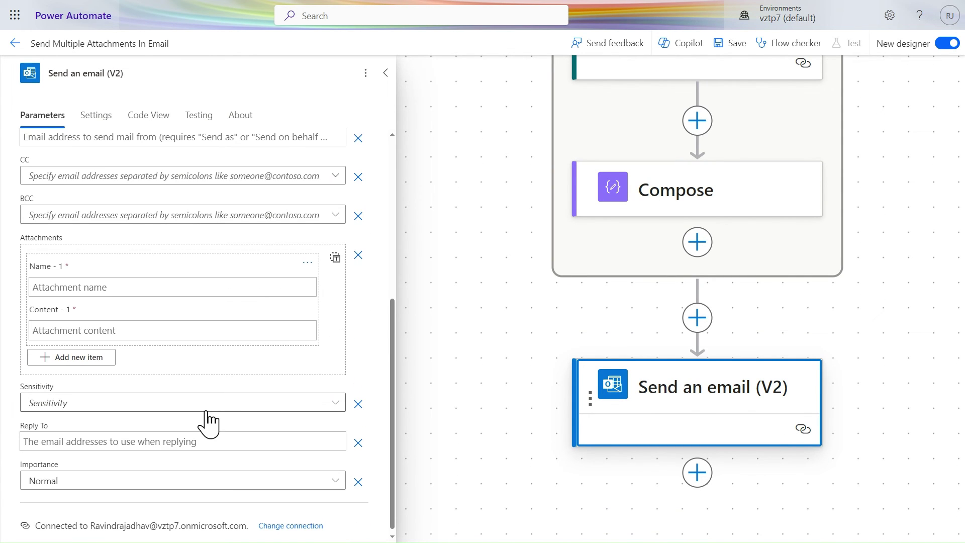
left_click(335, 259)
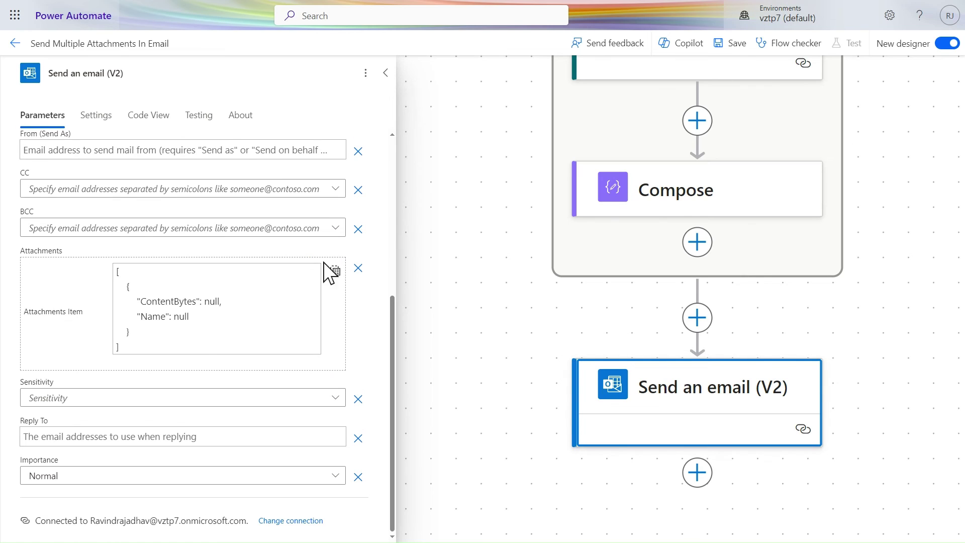
left_click(206, 345)
key("ctrl+a")
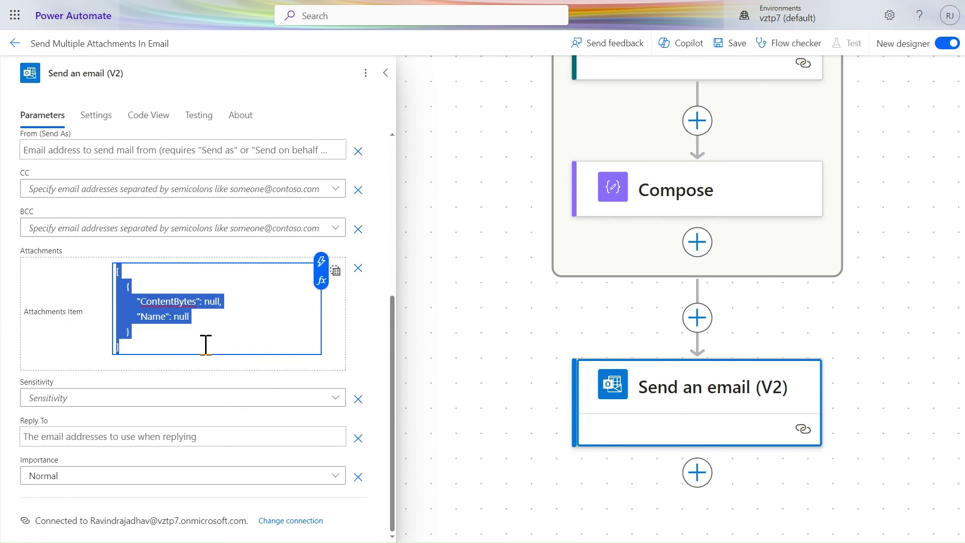
key("BackSpace")
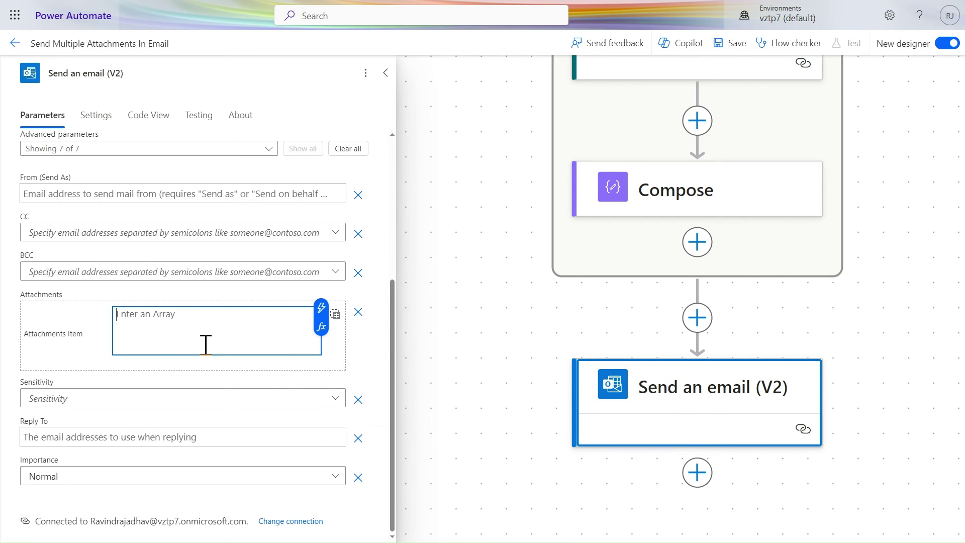
- Set the Attachments field to the expression outputs('Compose')
left_click(322, 328)
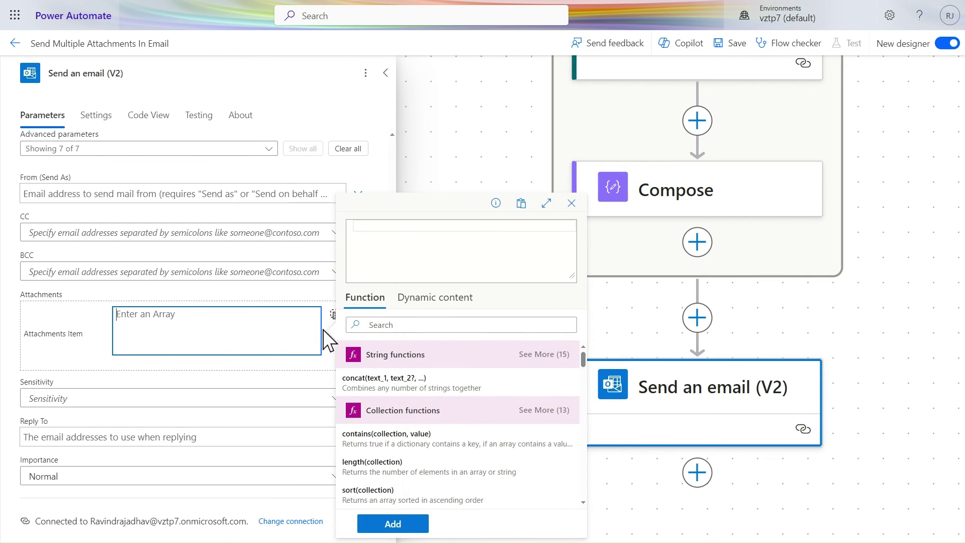
left_click(417, 238)
type("o")
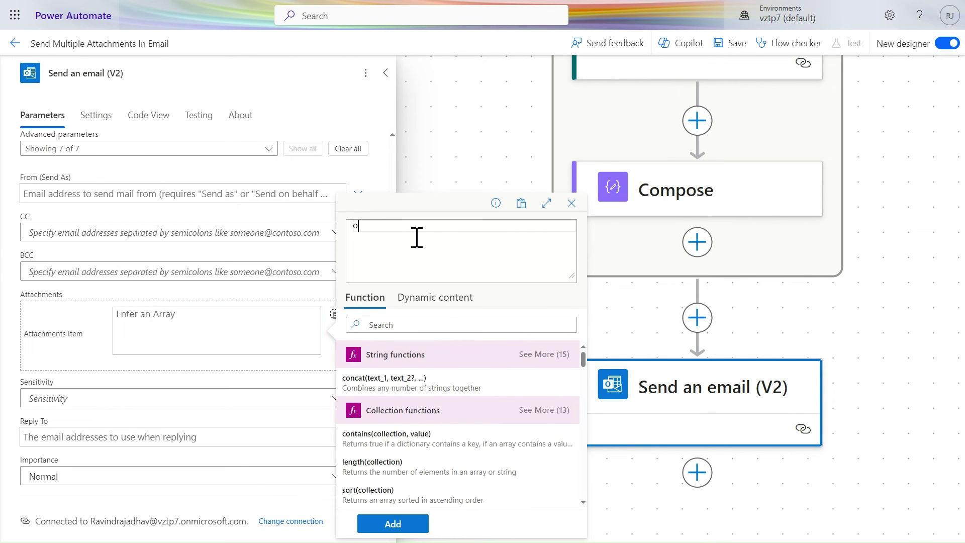
type("ut")
left_click(429, 235)
type("('")
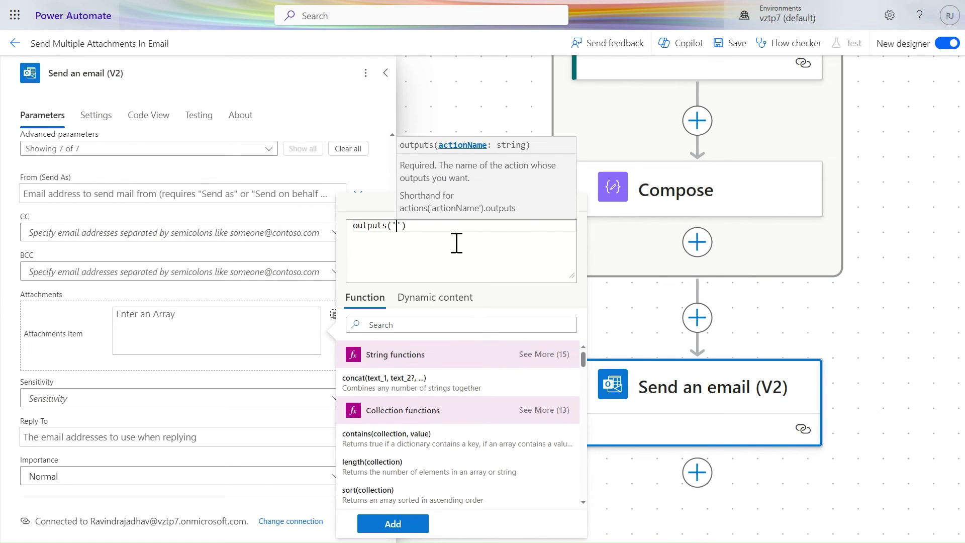
type("Co")
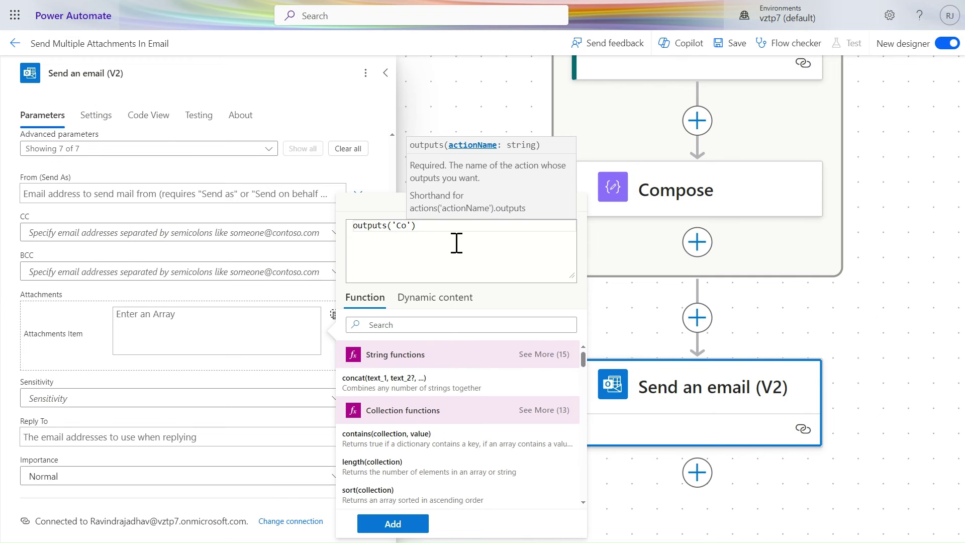
type("mpose")
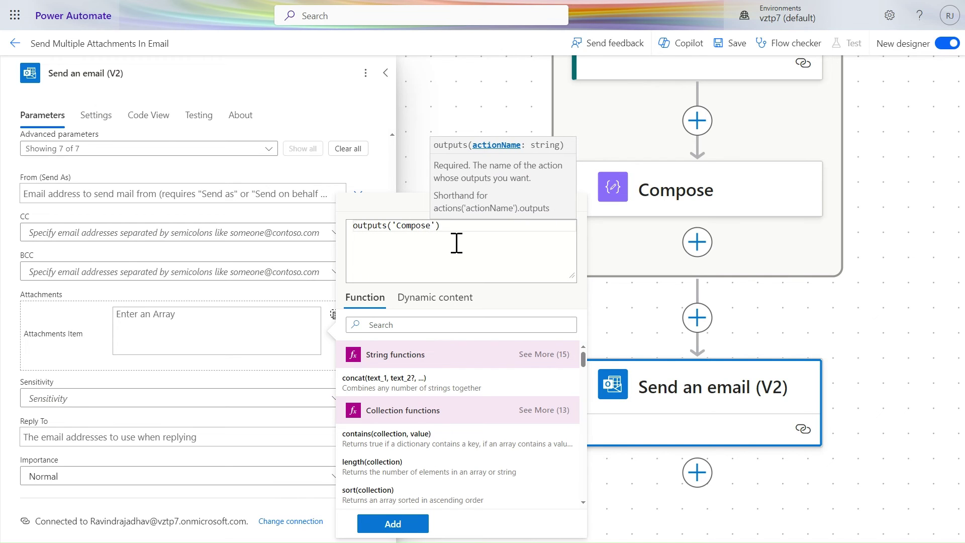
left_click(400, 527)
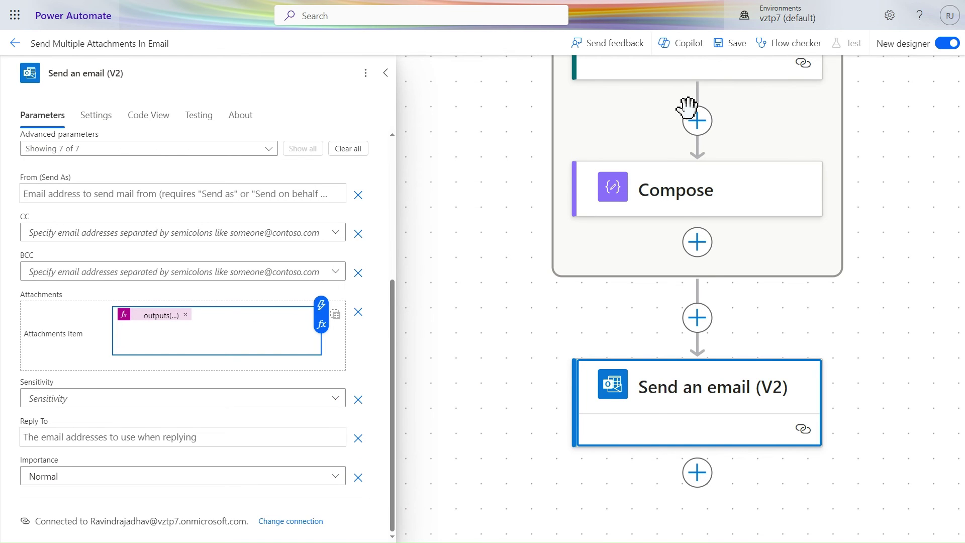
- Save the flow and start a manual test that waits for a trigger
left_click(720, 45)
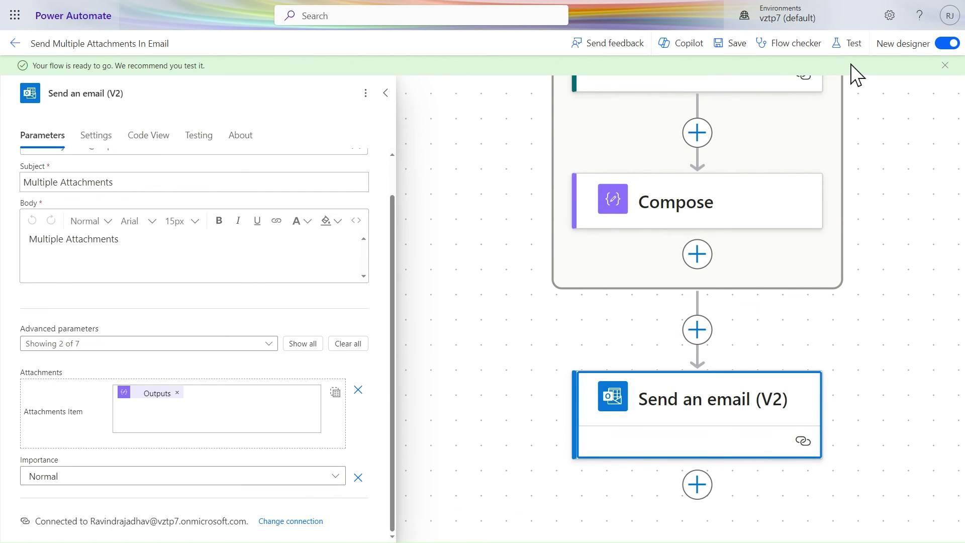
left_click(853, 45)
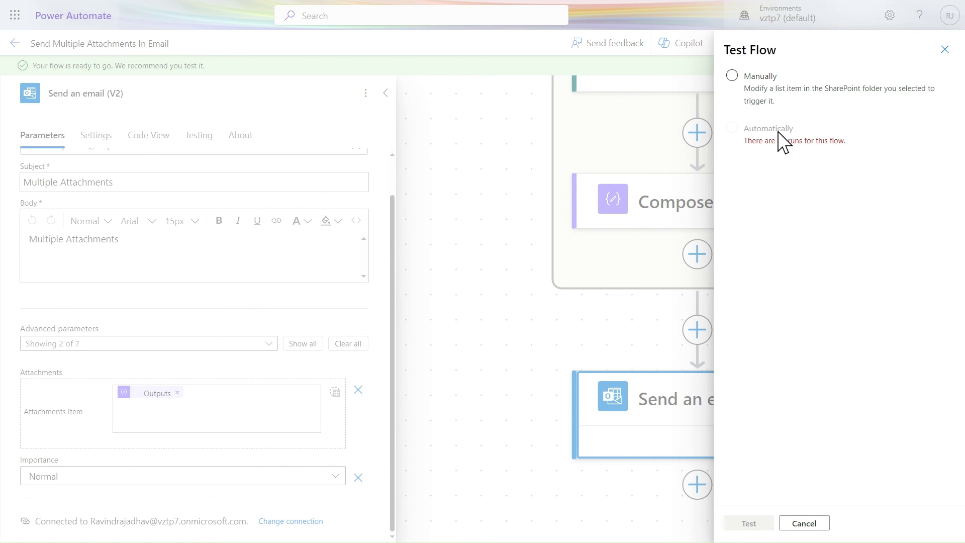
left_click(733, 76)
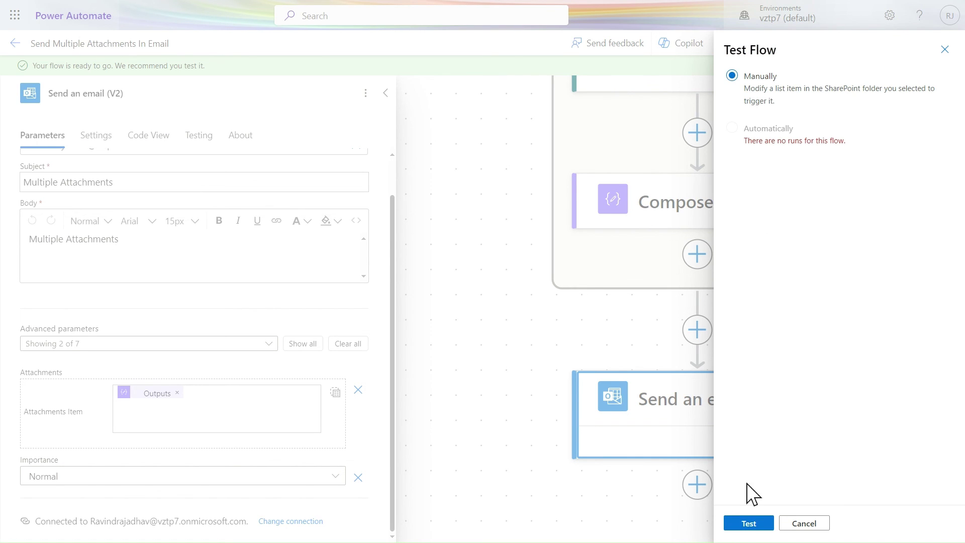
left_click(748, 523)
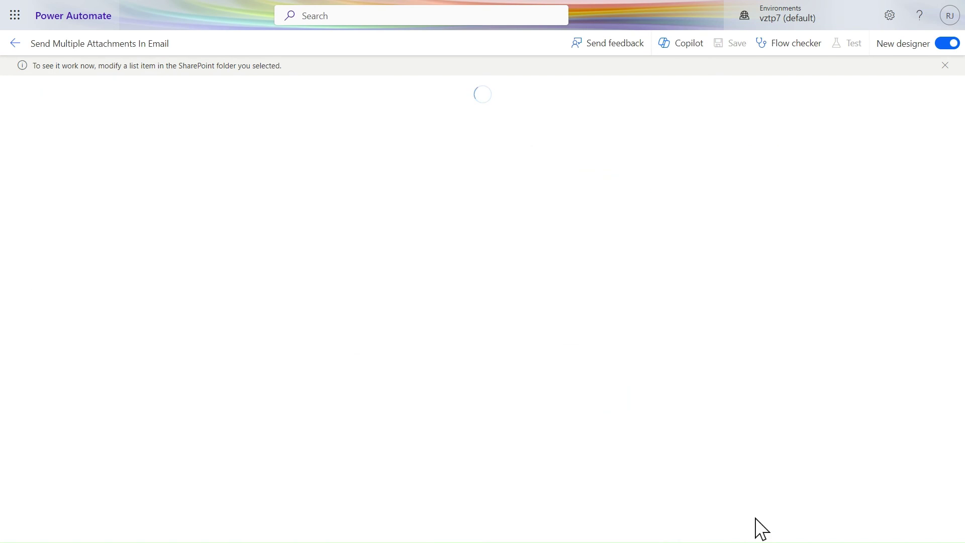
- Rename the SharePoint 3 Files item to '3 Files Multi' and save it
mouse_move(382, 2)
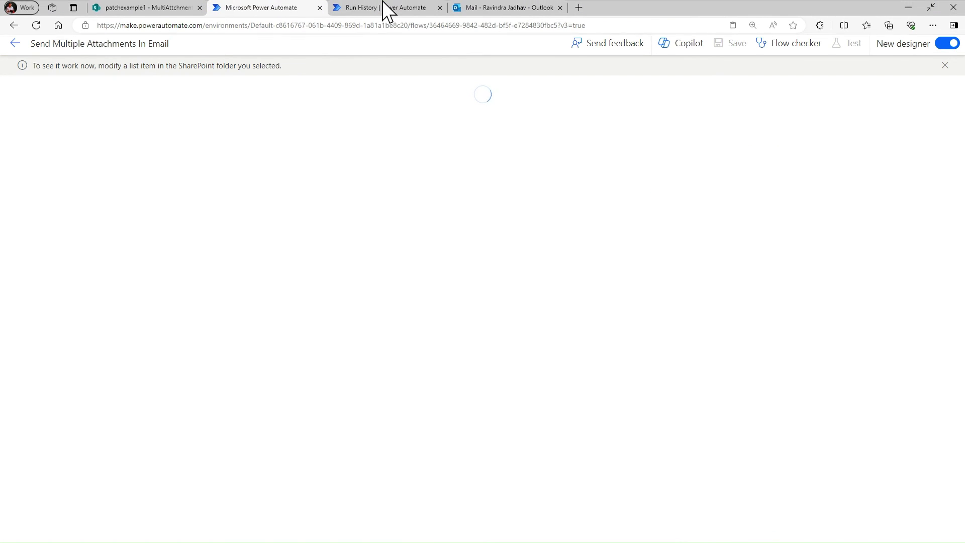
left_click(172, 7)
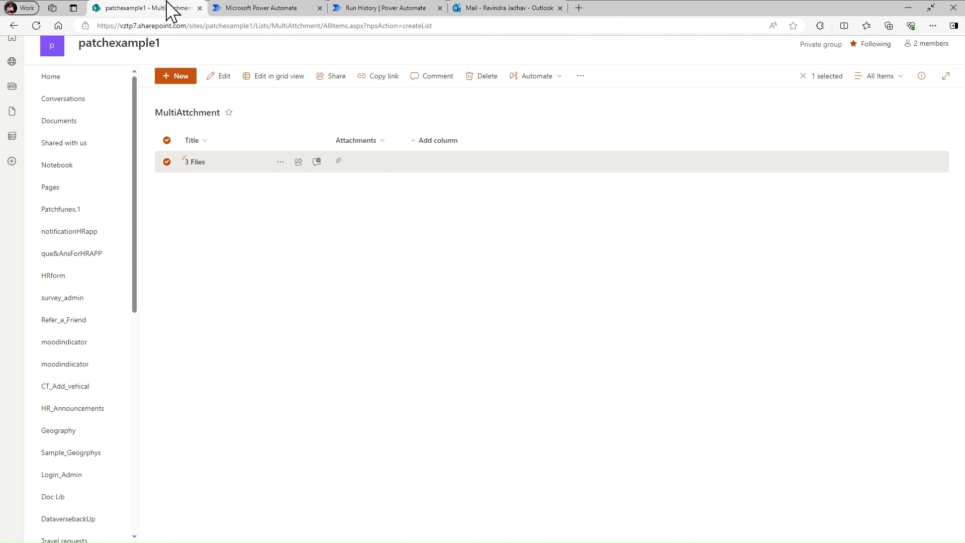
left_click(195, 162)
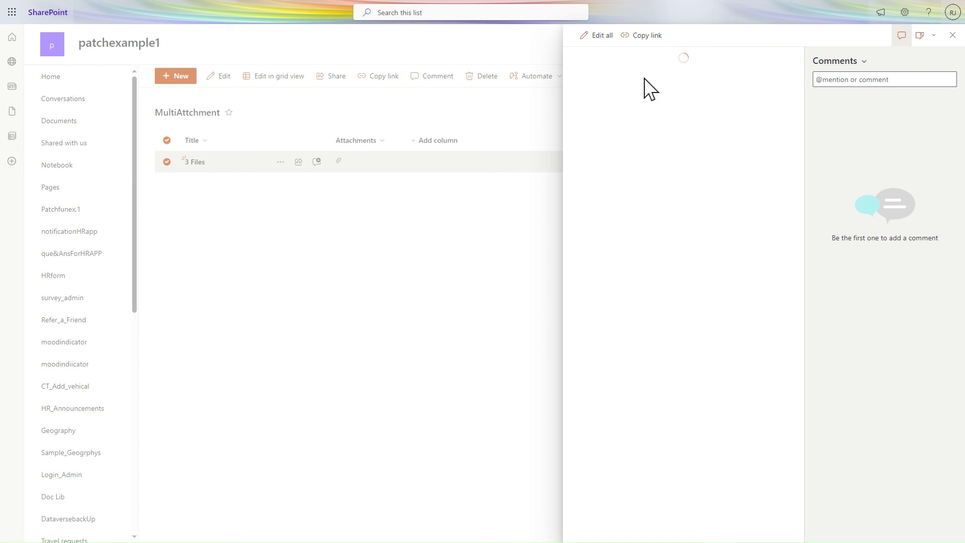
left_click(619, 107)
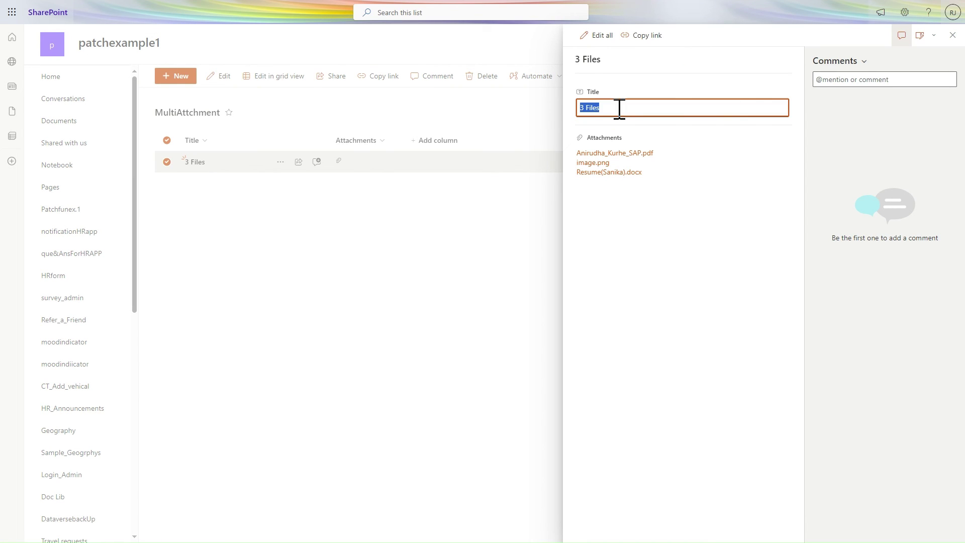
left_click(619, 108)
type("Multi")
left_click(446, 312)
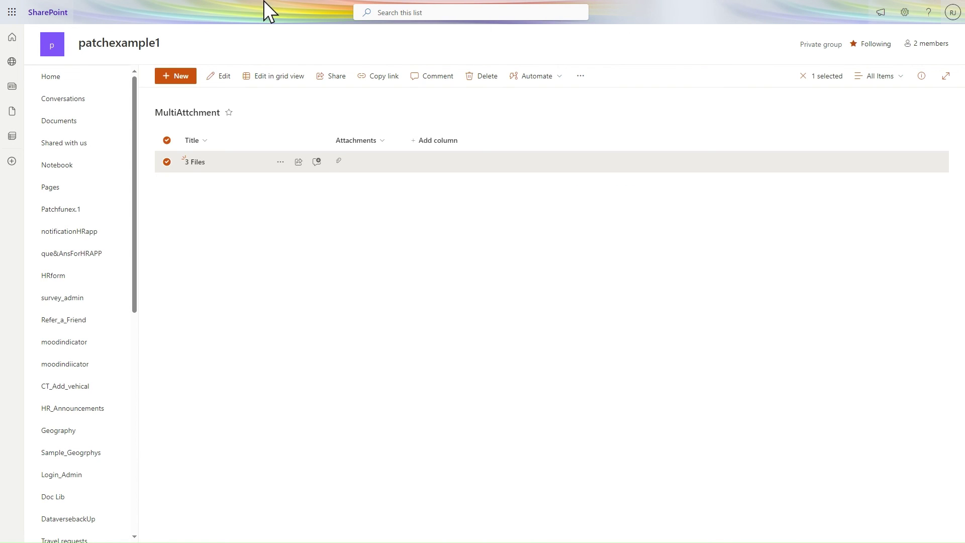
- Return to the Power Automate tab and bring up the flow's test run
mouse_move(265, 4)
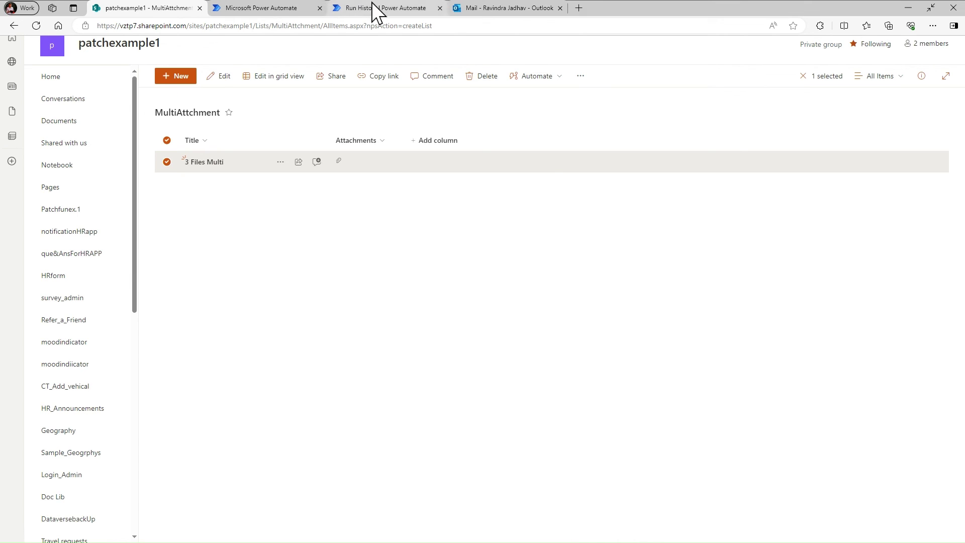
left_click(375, 9)
left_click(280, 13)
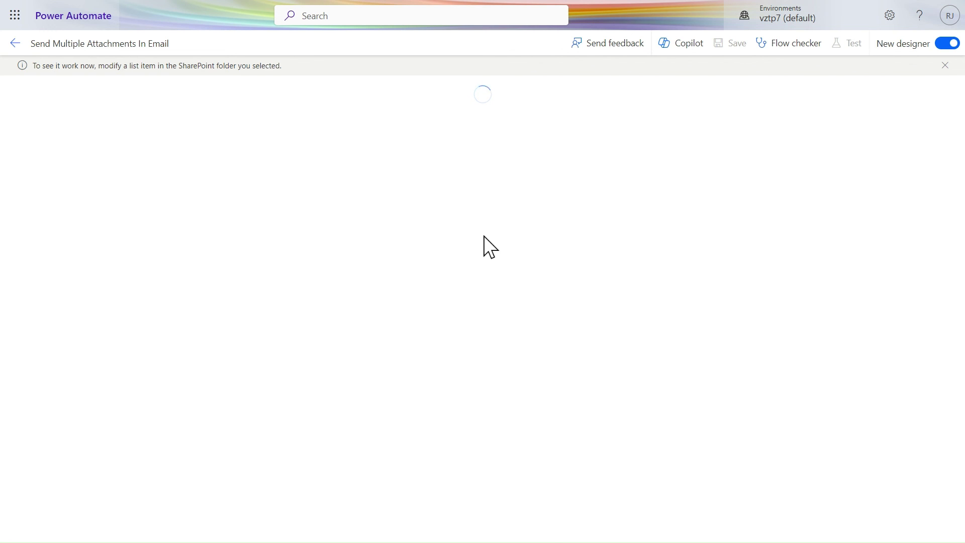
- Inspect the Compose step's run outputs, selecting its ContentBytes value, then go to Outlook
scroll(679, 398, "down", 4)
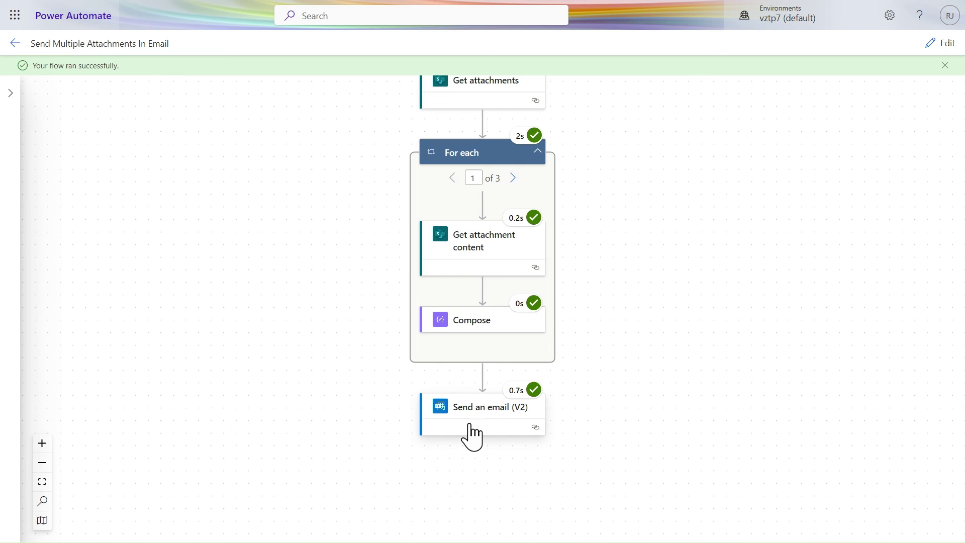
left_click(479, 332)
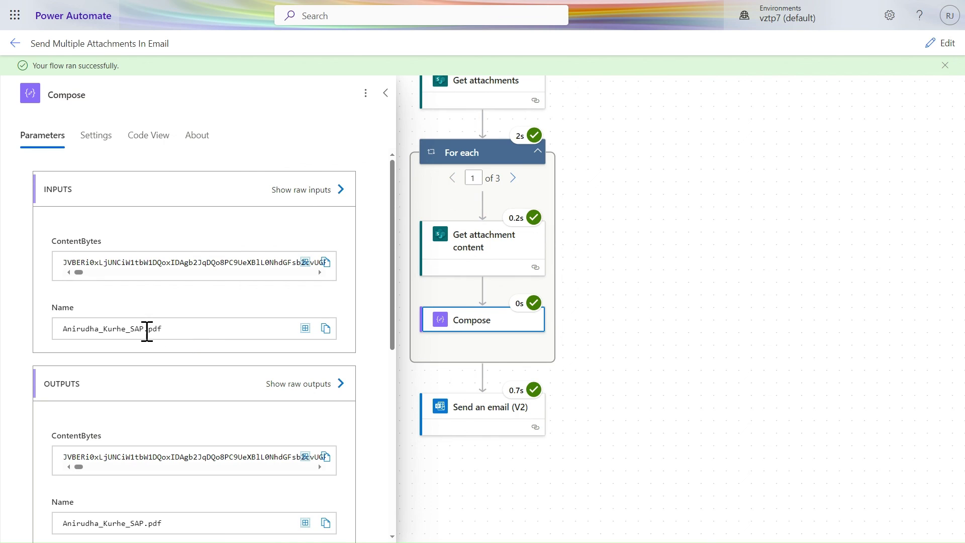
triple_click(165, 262)
left_click(166, 262)
key("shift+End")
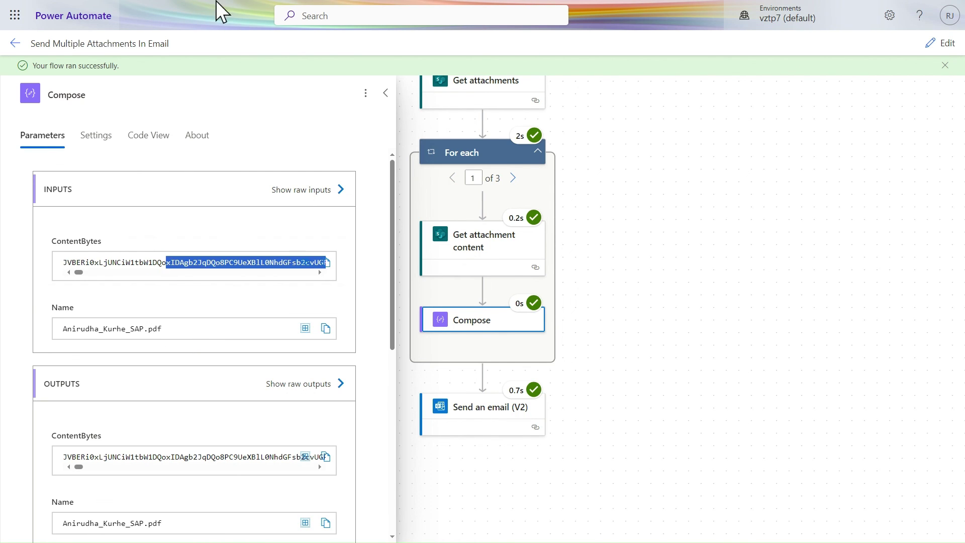
mouse_move(221, 6)
left_click(461, 9)
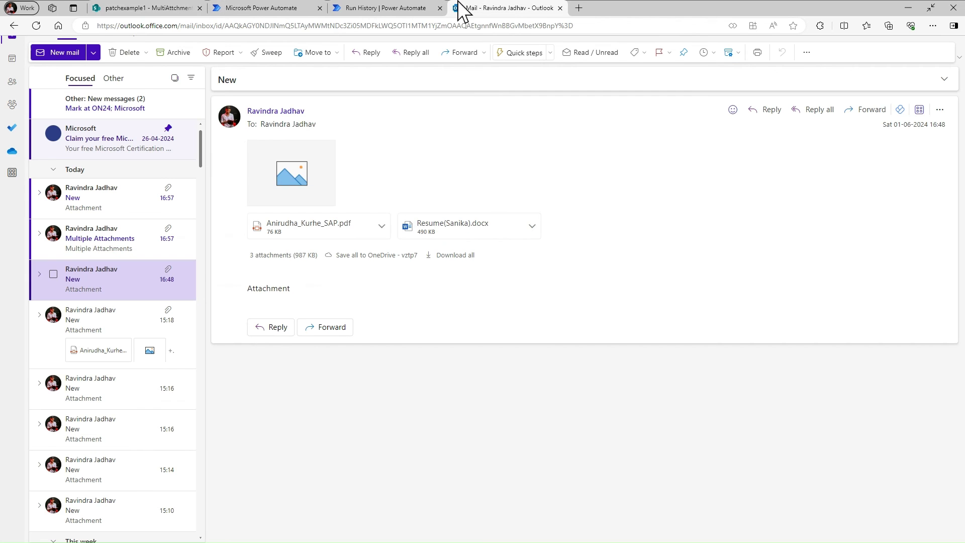
- Open the 'Multiple Attachments' email in the Outlook reading pane
left_click(89, 246)
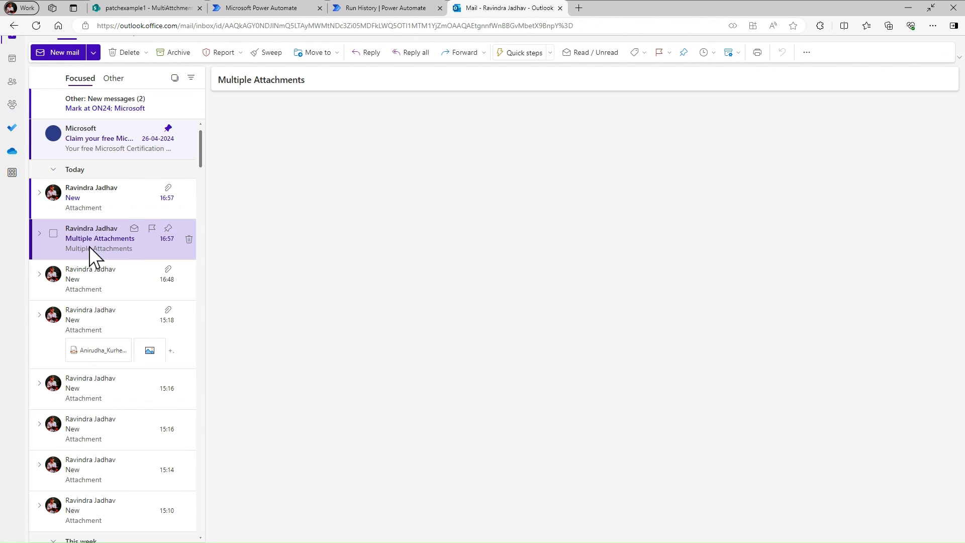